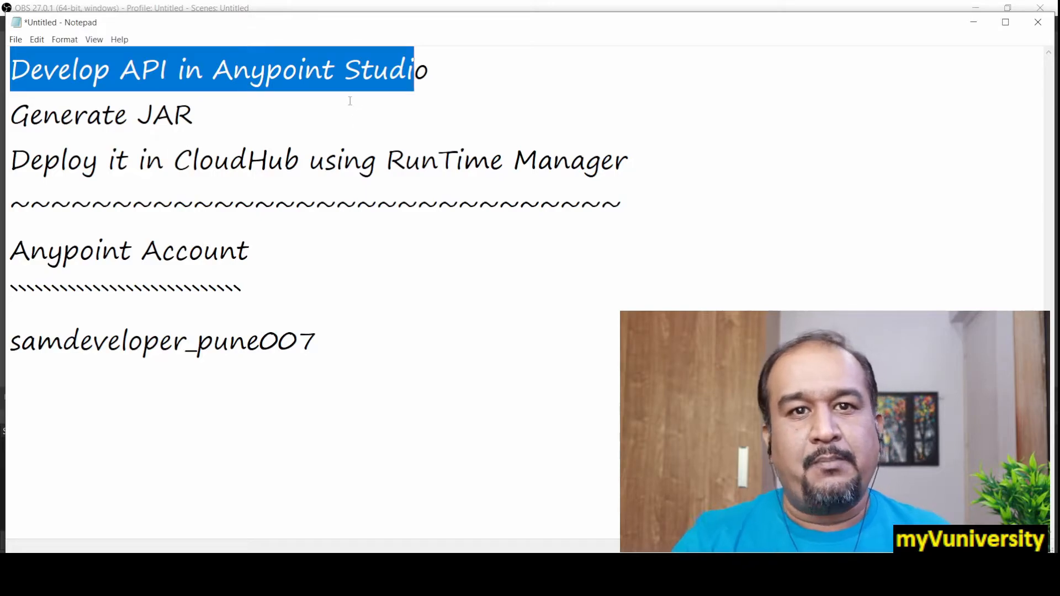
# Step: Review the development, JAR generation and CloudHub deployment notes, and switch to the SmoothDraw architecture diagram
pyautogui.moveTo(202, 112); pyautogui.dragTo(7, 119)
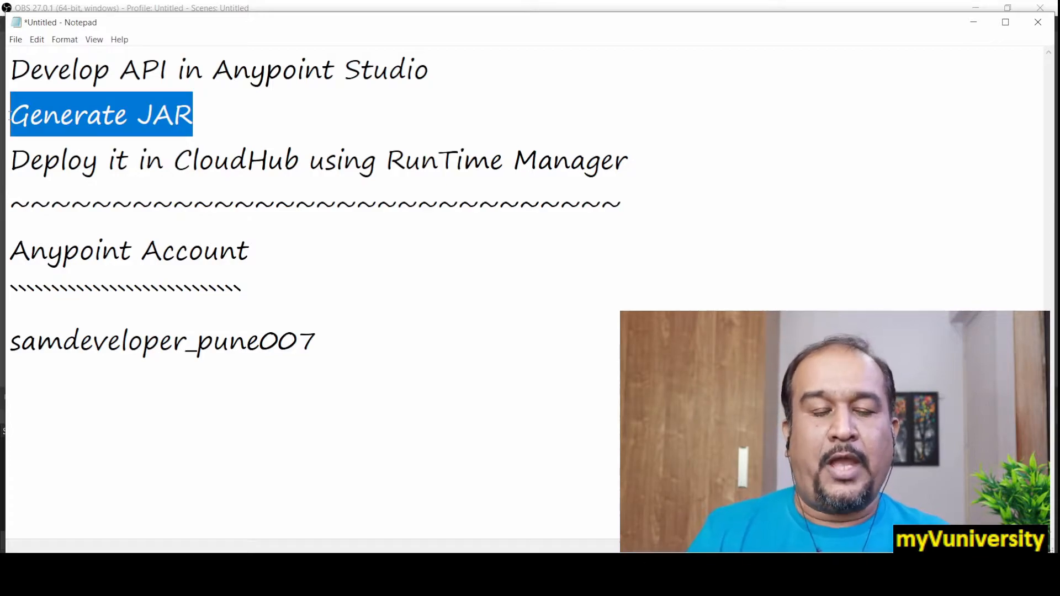
pyautogui.moveTo(16, 164); pyautogui.dragTo(654, 163)
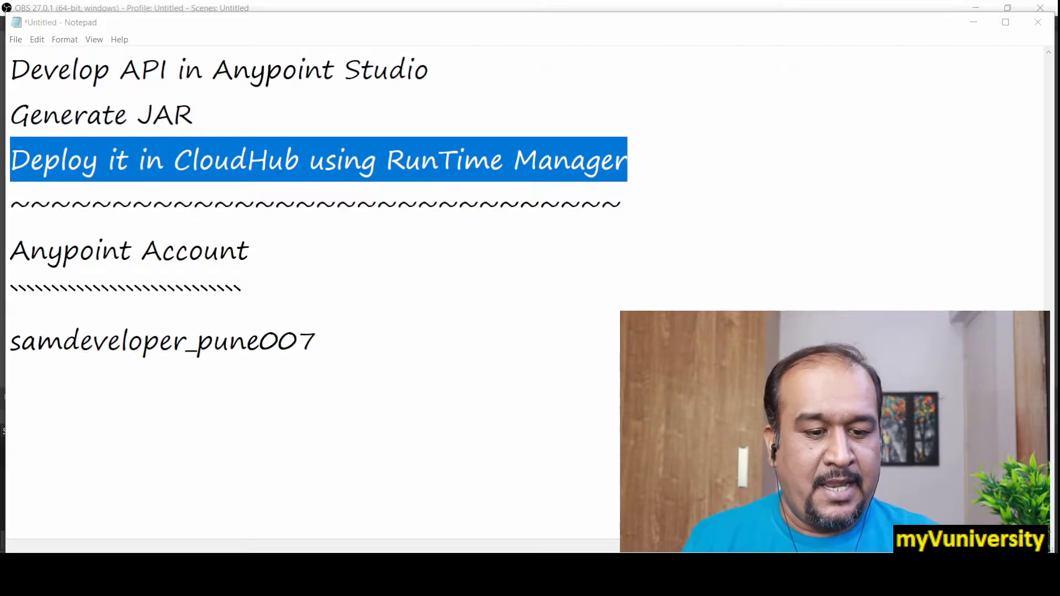
pyautogui.hotkey('alt', 'Tab')
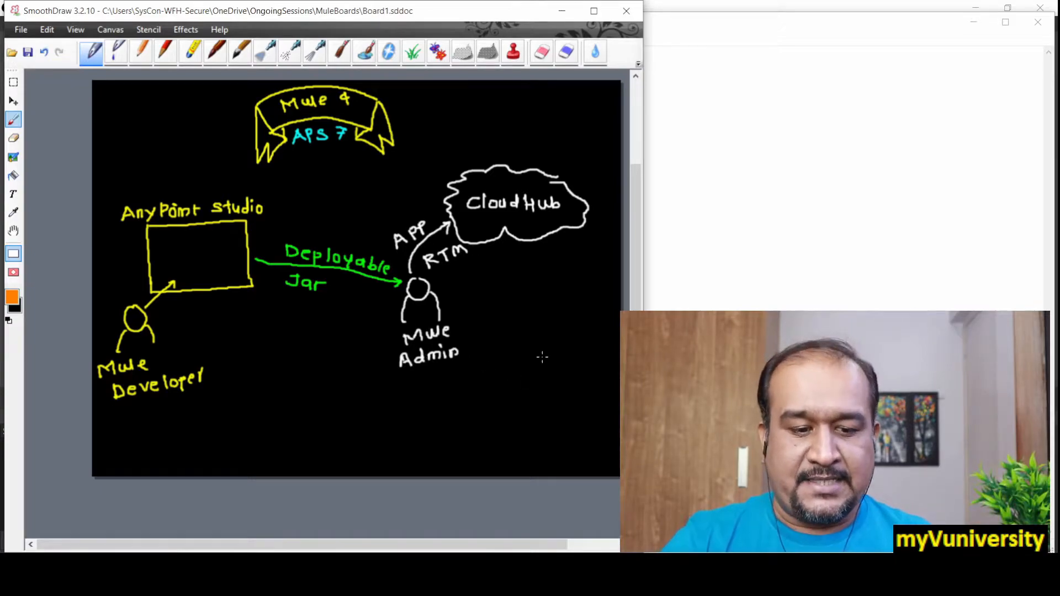
# Step: Switch to Anypoint Studio and widen the Package Explorer so the project names are readable
pyautogui.hotkey('alt', 'Tab')
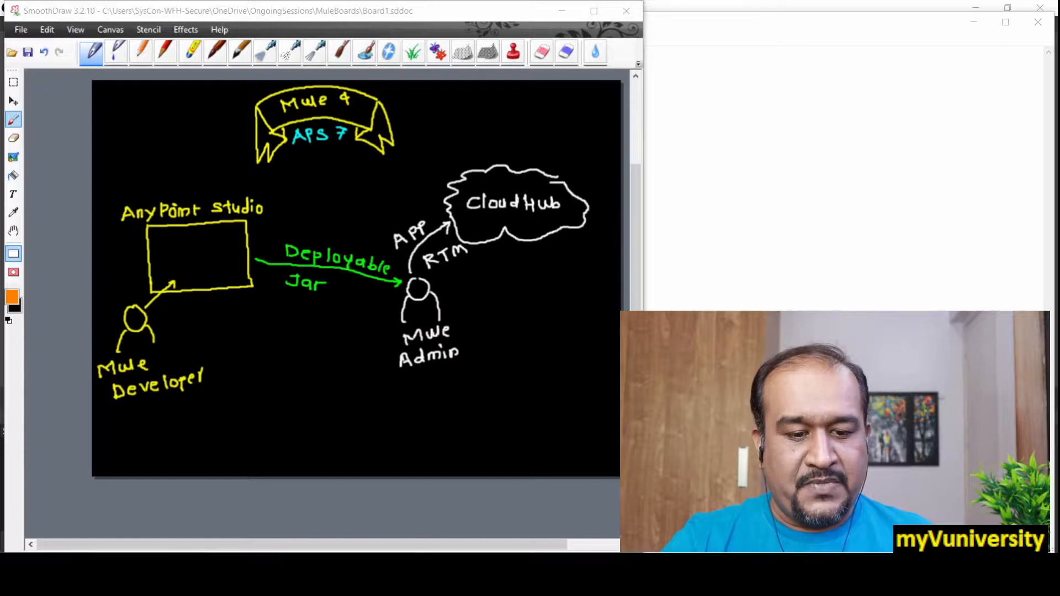
pyautogui.hotkey('alt', 'Tab')
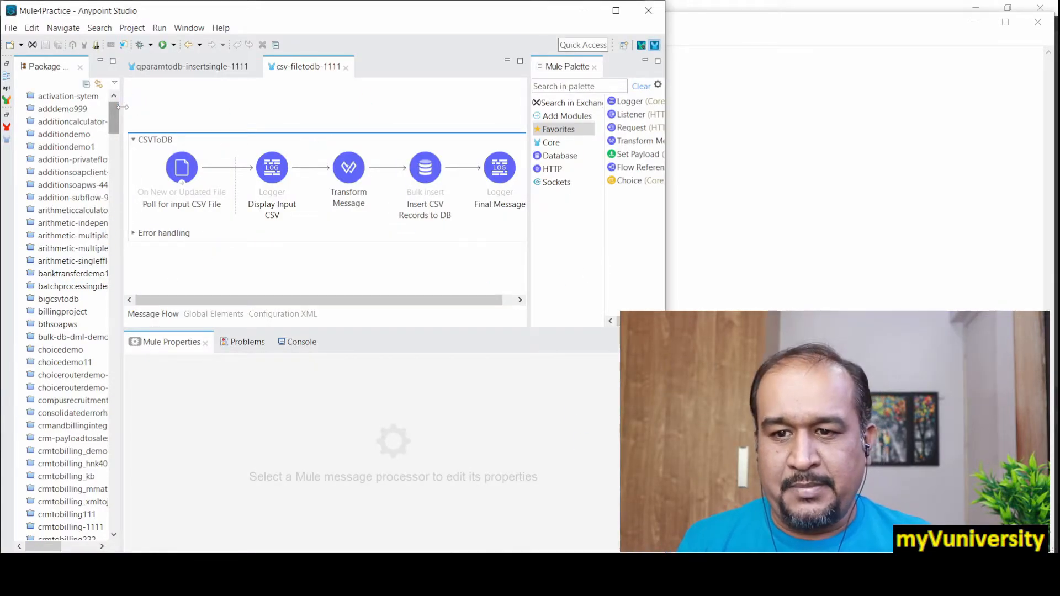
pyautogui.moveTo(122, 118); pyautogui.dragTo(177, 118)
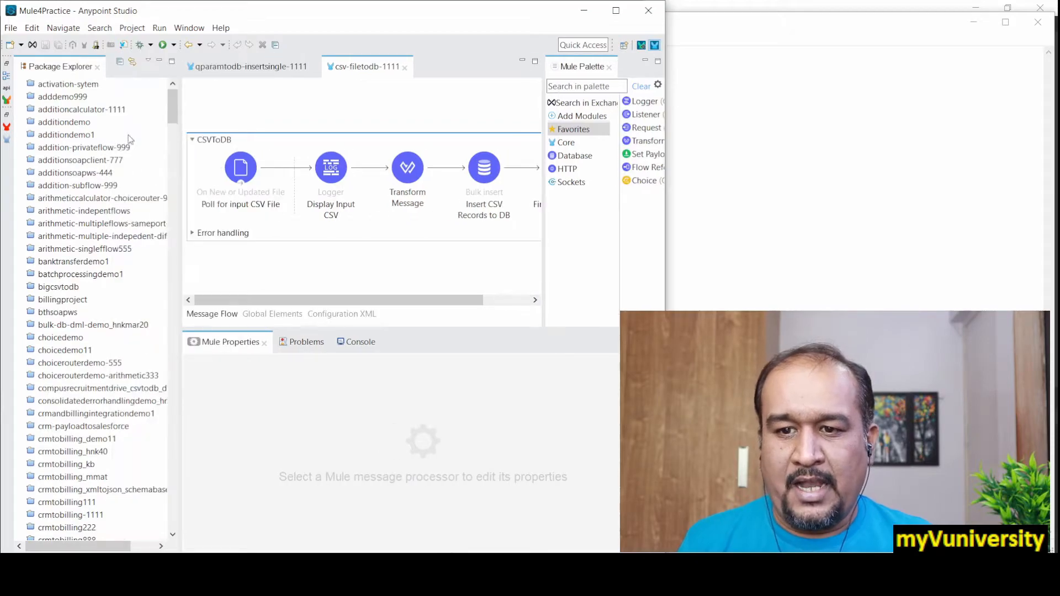
# Step: Create a new Mule project named Hello-Demo11 on the Mule Server 4.2.2 EE runtime
pyautogui.click(142, 113)
pyautogui.rightClick(141, 111)
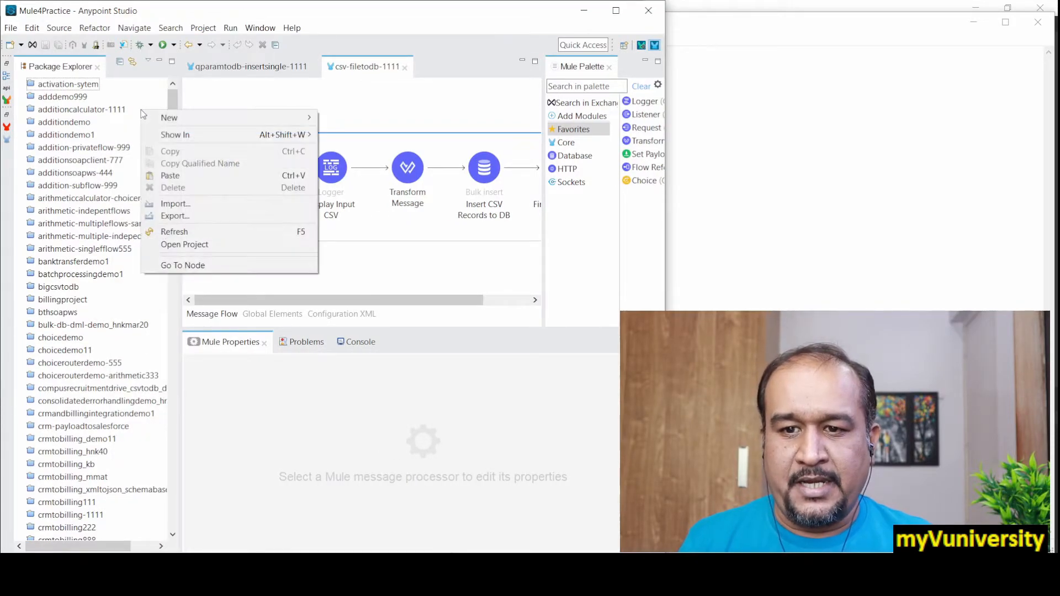
pyautogui.moveTo(167, 117)
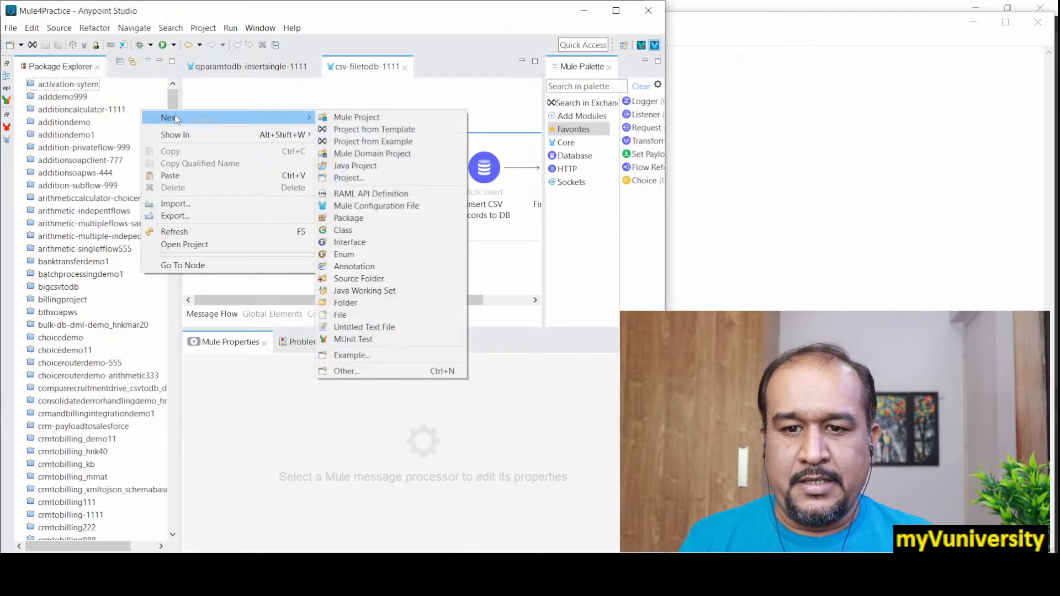
pyautogui.click(347, 115)
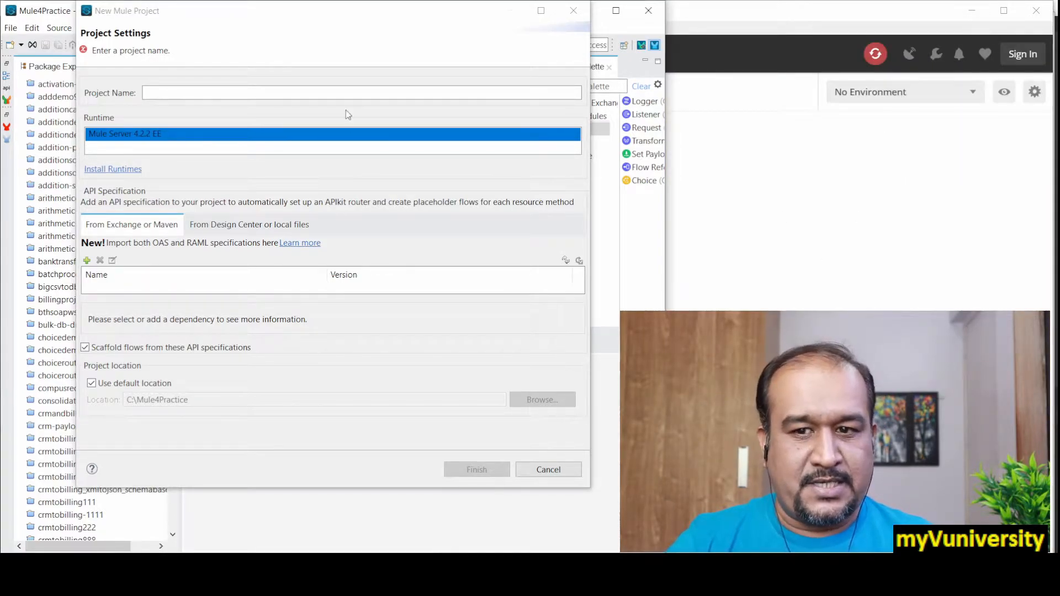
pyautogui.moveTo(267, 26); pyautogui.dragTo(226, 34)
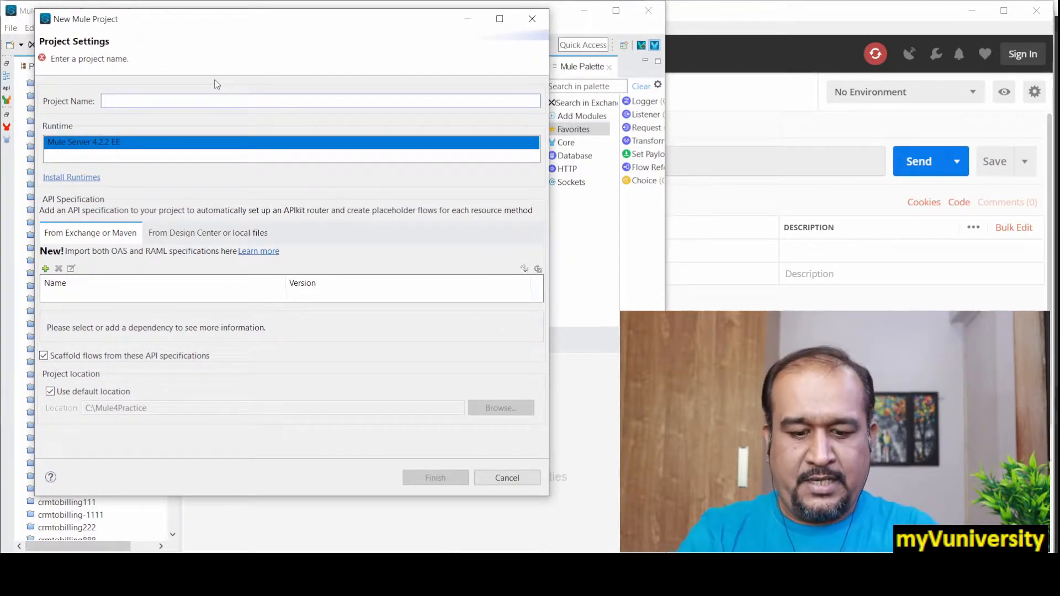
pyautogui.write('Hello-')
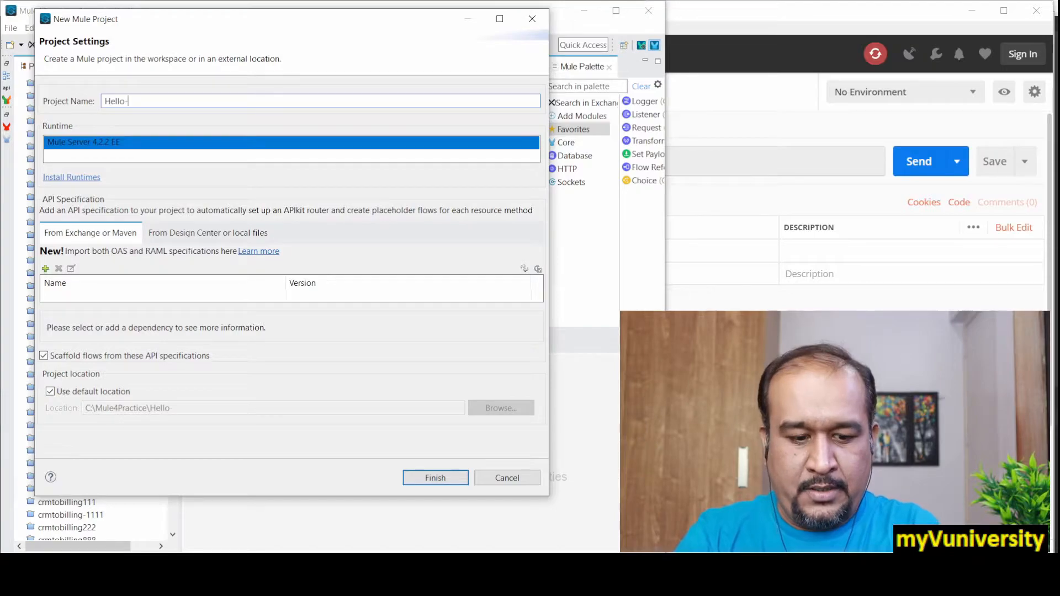
pyautogui.write('Demo11')
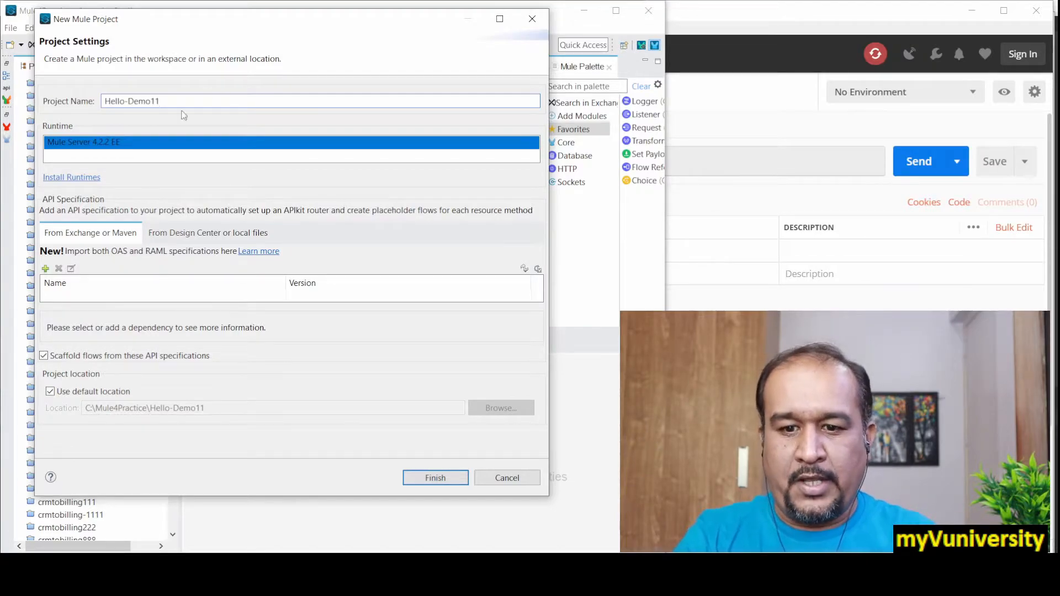
pyautogui.click(448, 478)
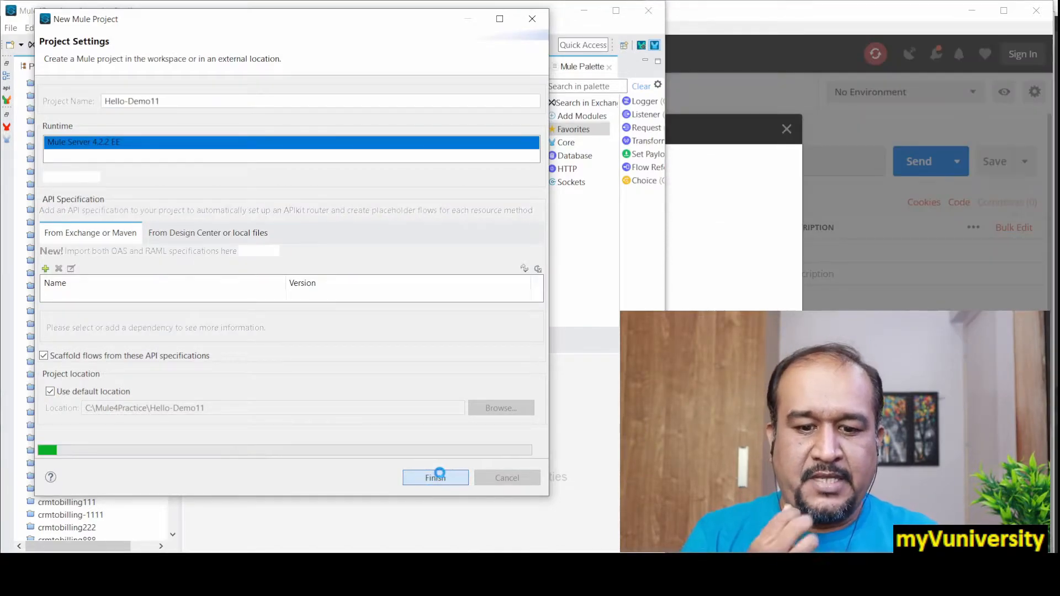
# Step: Dismiss the Postman popup, return to Anypoint Studio, and add a Flow scope to the empty hello-demo11 canvas
pyautogui.click(787, 130)
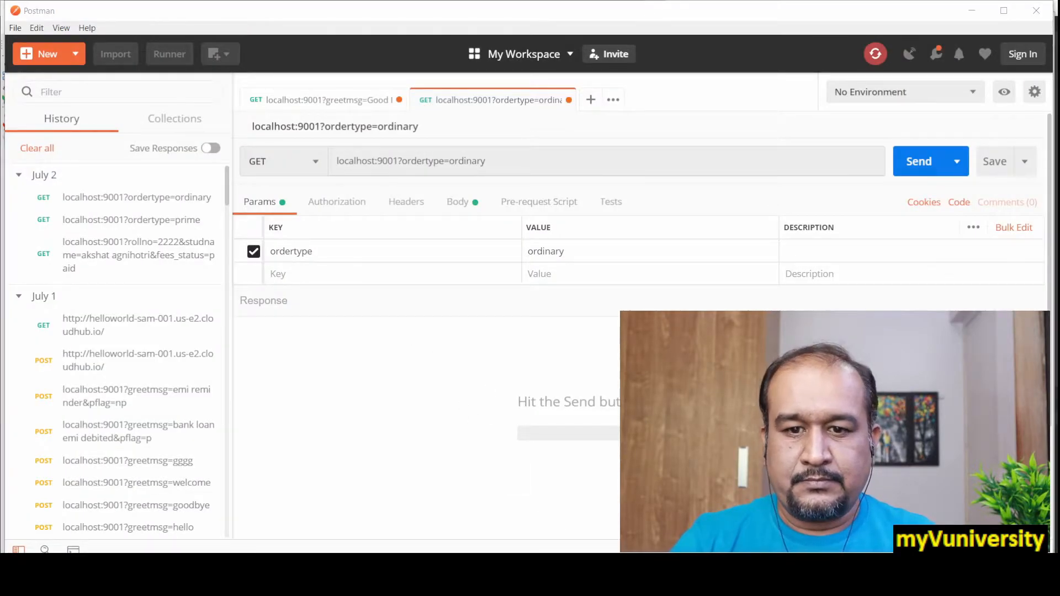
pyautogui.hotkey('alt', 'Tab')
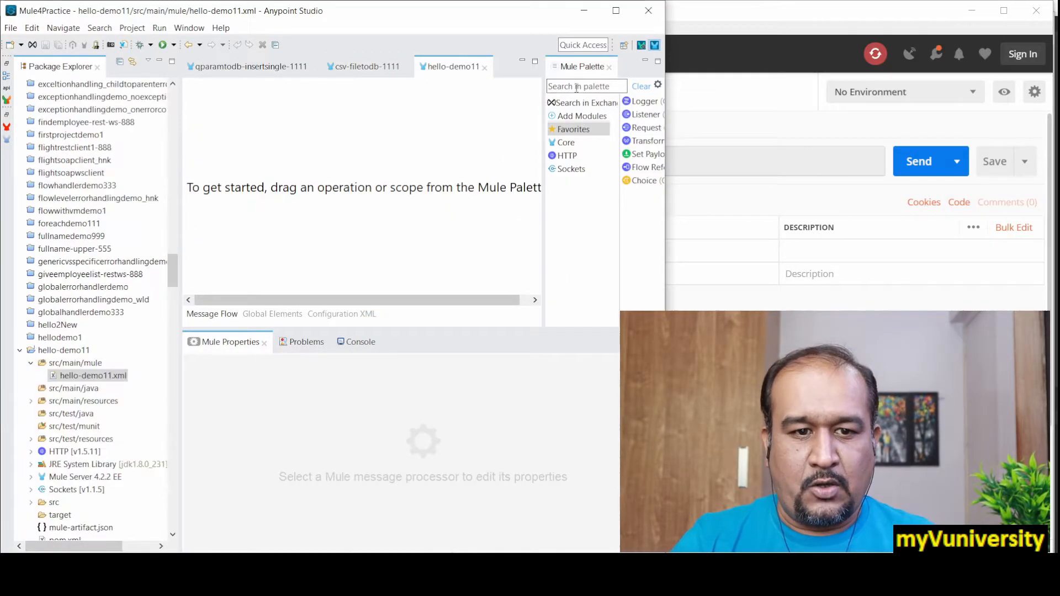
pyautogui.write('flow')
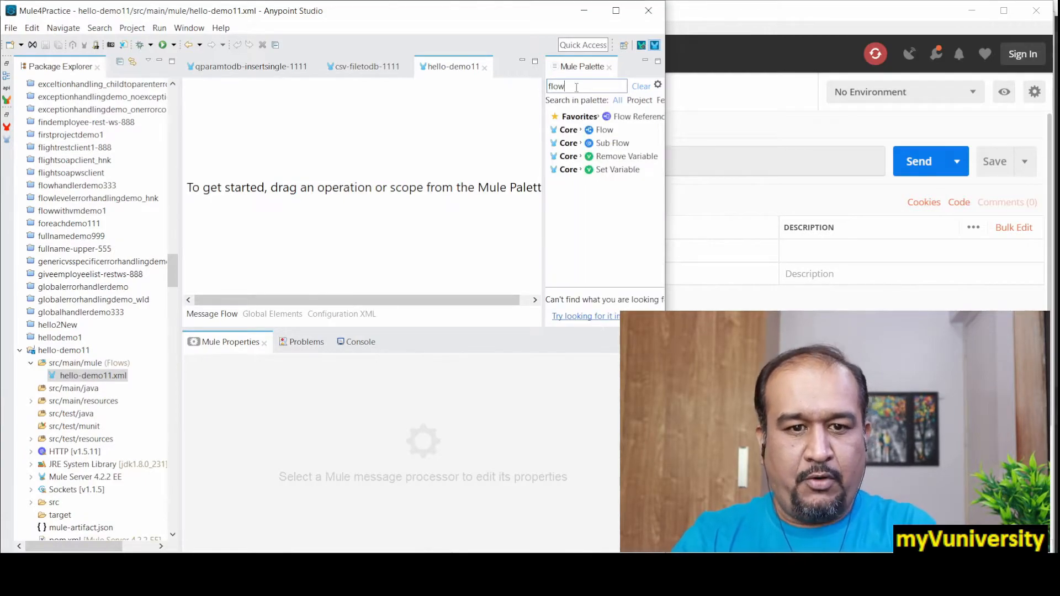
pyautogui.moveTo(604, 130); pyautogui.dragTo(325, 166)
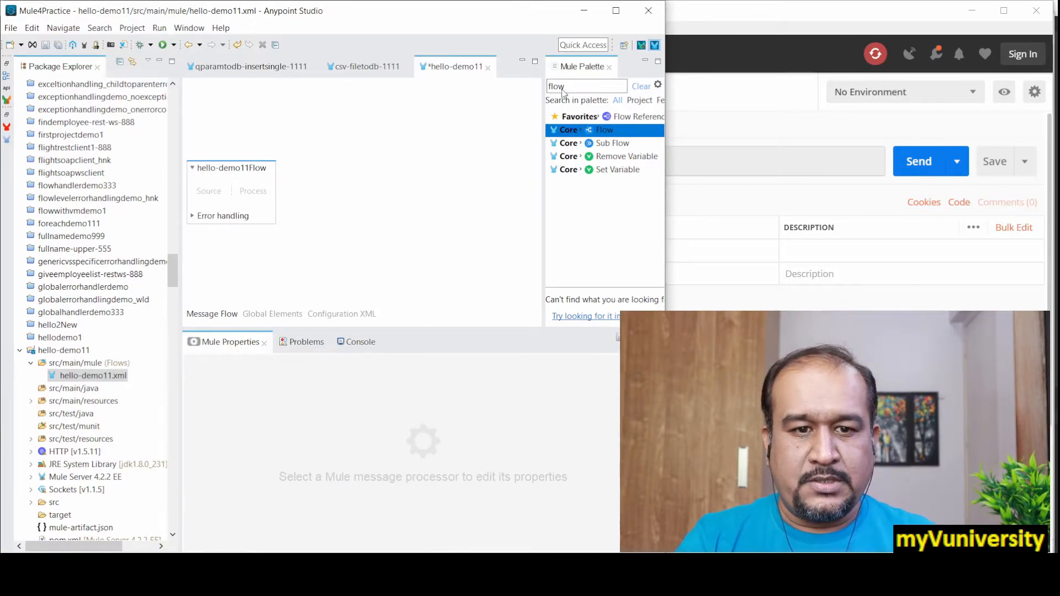
# Step: Find the HTTP Listener component and place it as the source of hello-demo11Flow
pyautogui.moveTo(570, 89); pyautogui.dragTo(535, 89)
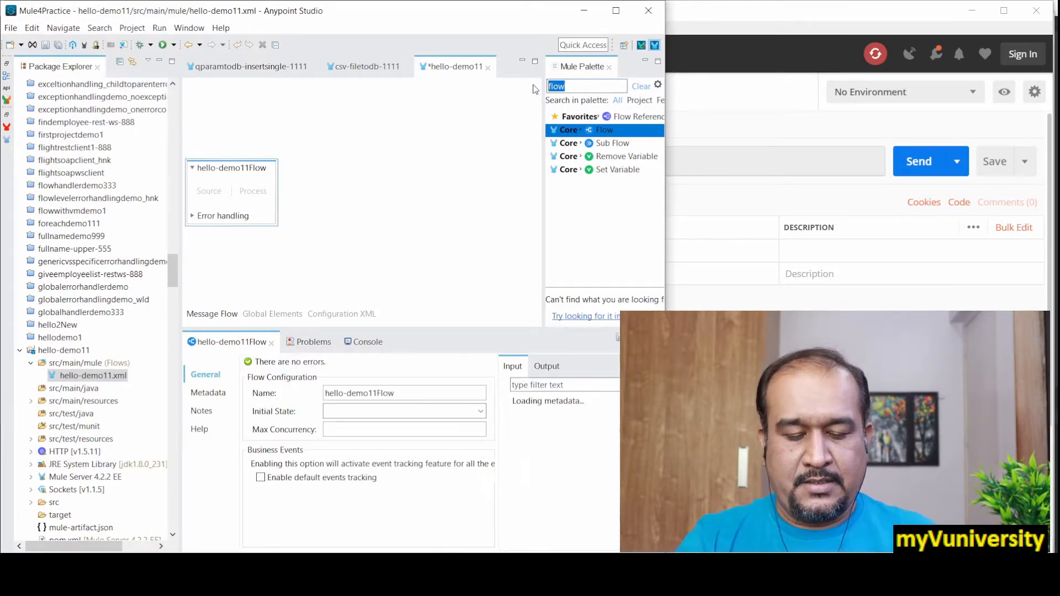
pyautogui.write('http')
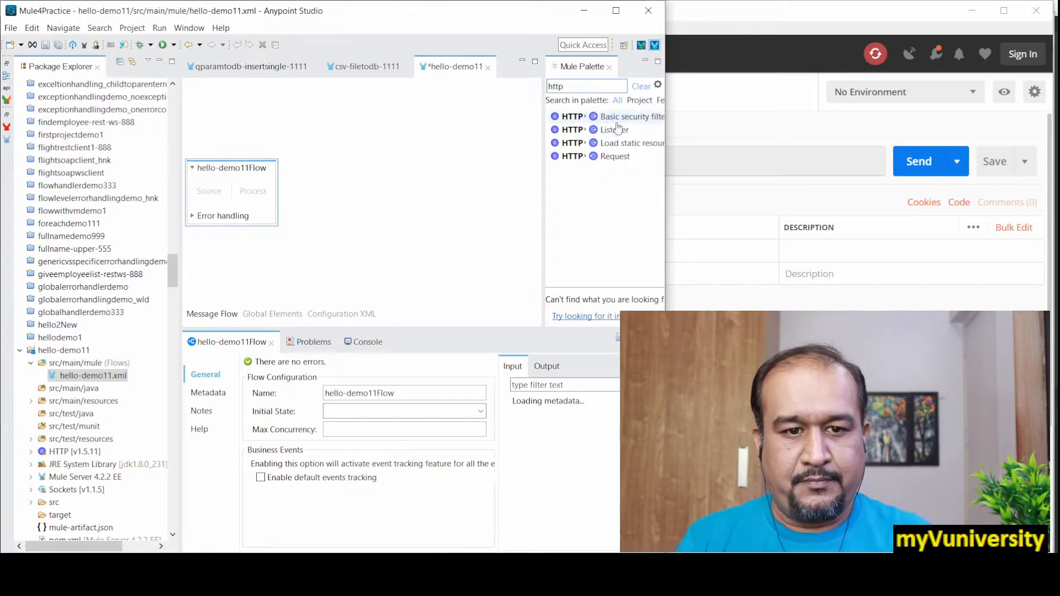
pyautogui.moveTo(614, 130); pyautogui.dragTo(211, 208)
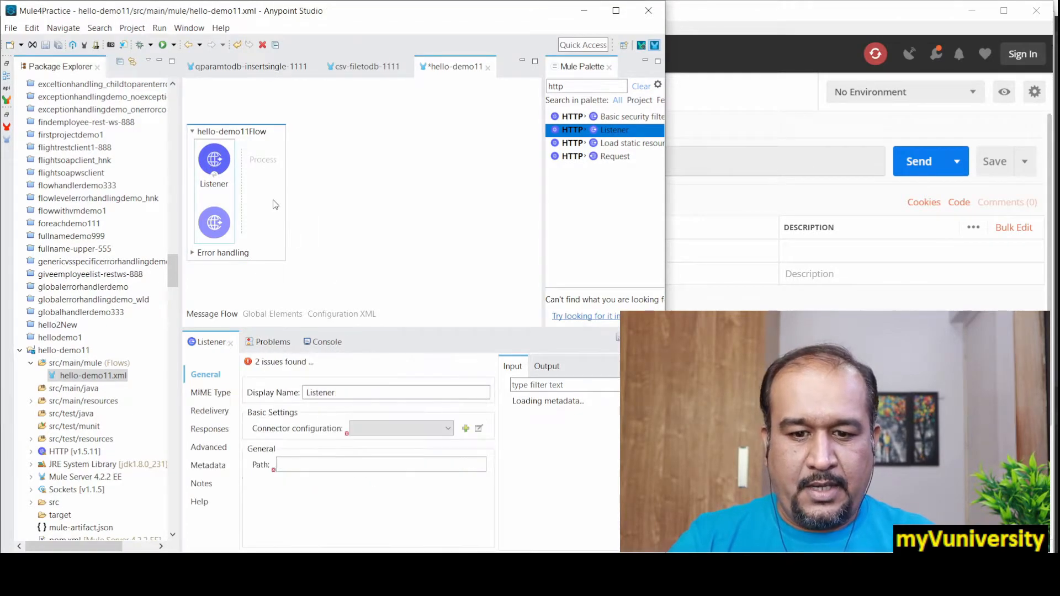
# Step: Create an HTTP Listener configuration using the HTTP protocol, all interfaces as host, and port 8081
pyautogui.click(465, 429)
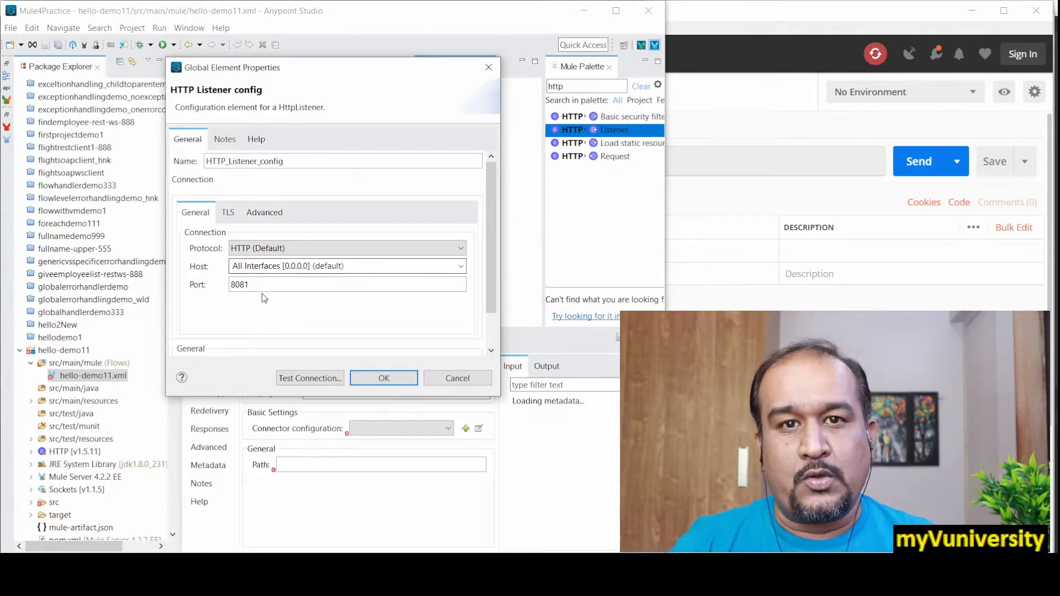
pyautogui.moveTo(254, 288); pyautogui.dragTo(210, 293)
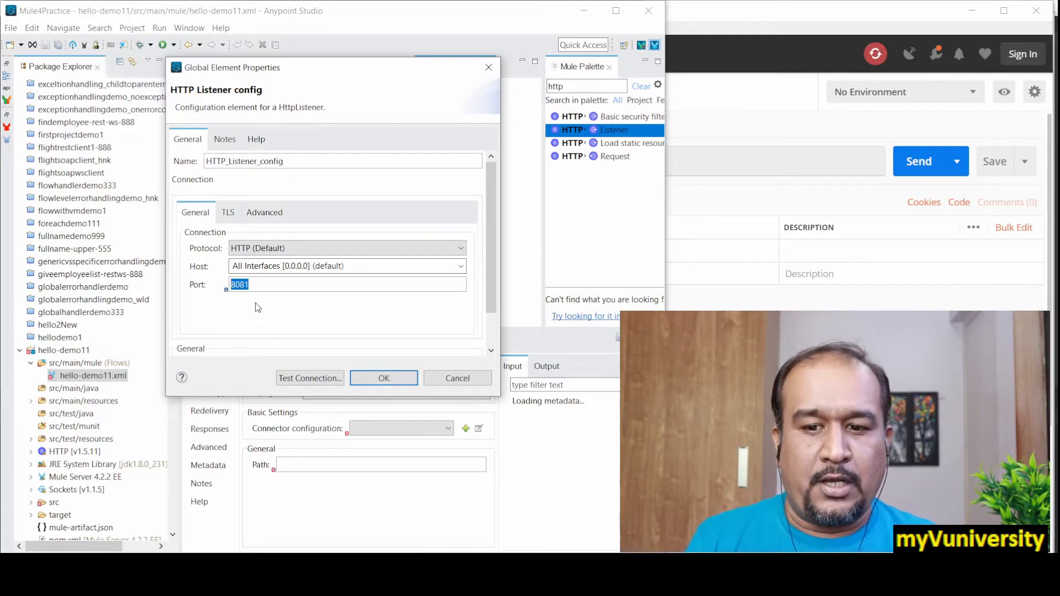
pyautogui.click(250, 283)
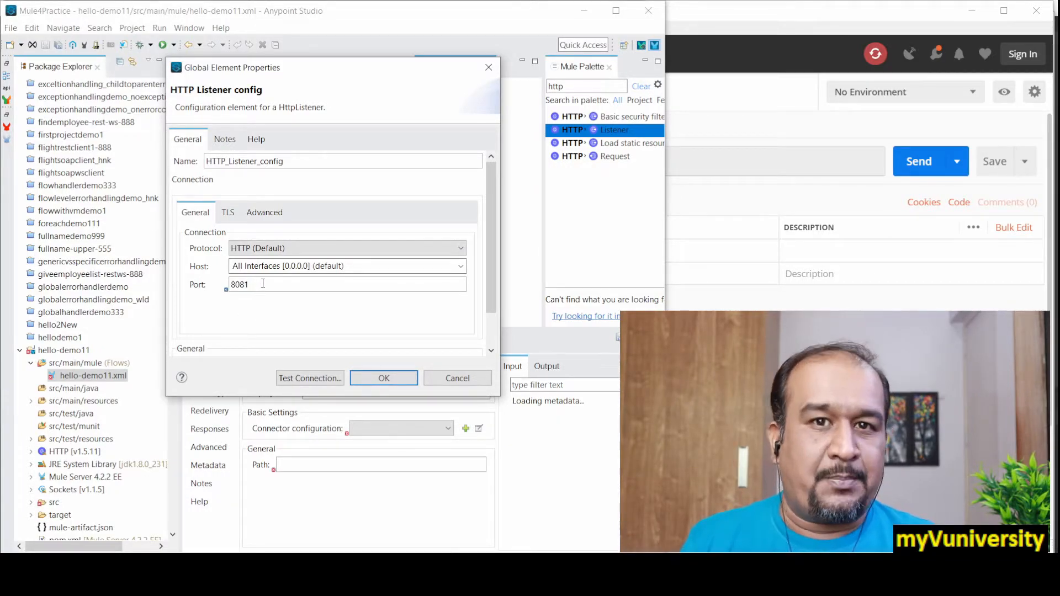
pyautogui.moveTo(258, 288); pyautogui.dragTo(230, 284)
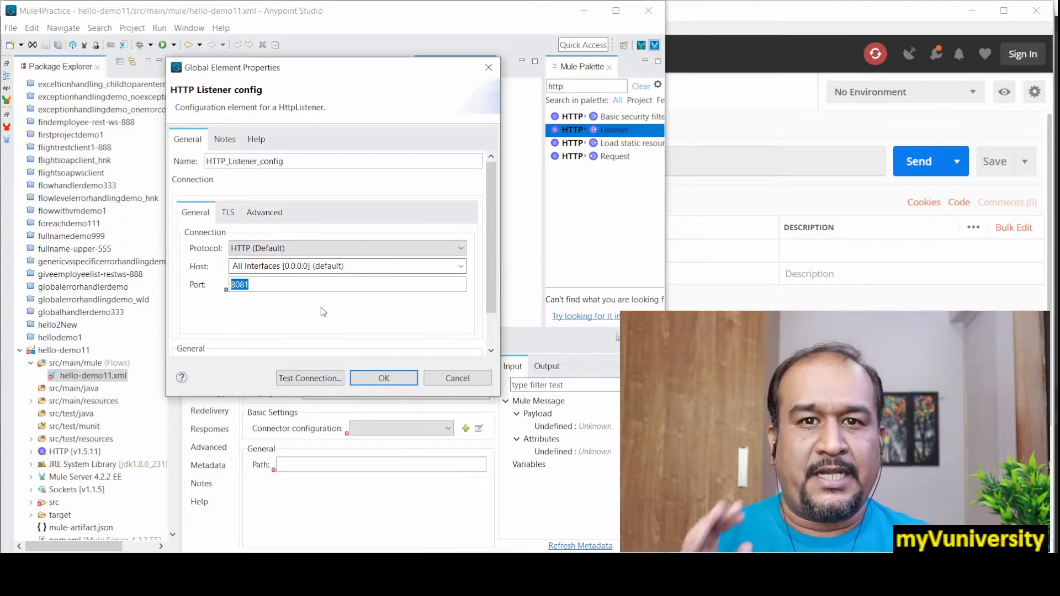
pyautogui.click(367, 378)
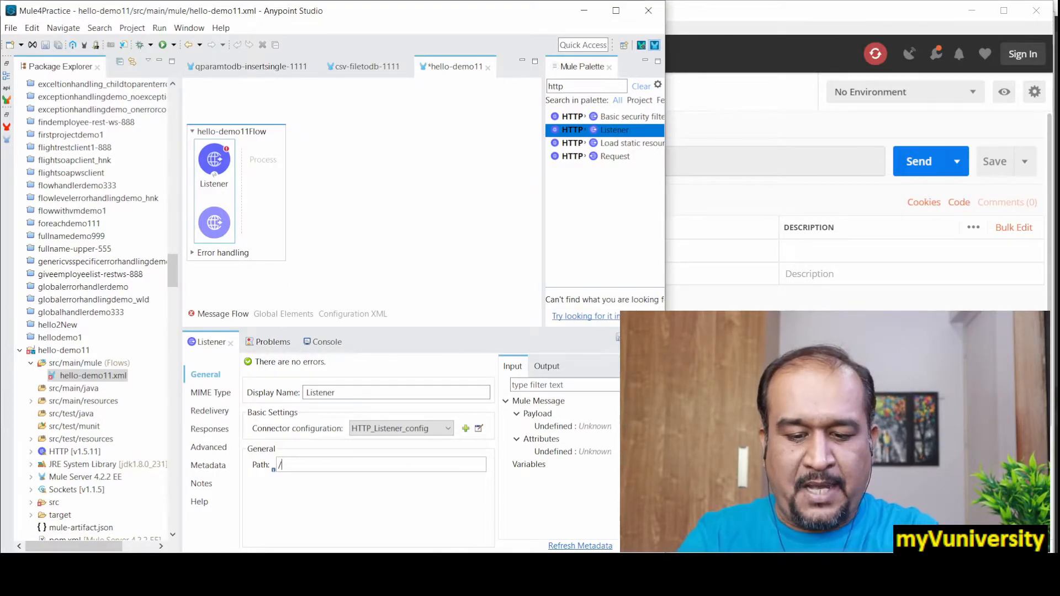
# Step: Set the Listener's path to /test11 and save the flow
pyautogui.write('test')
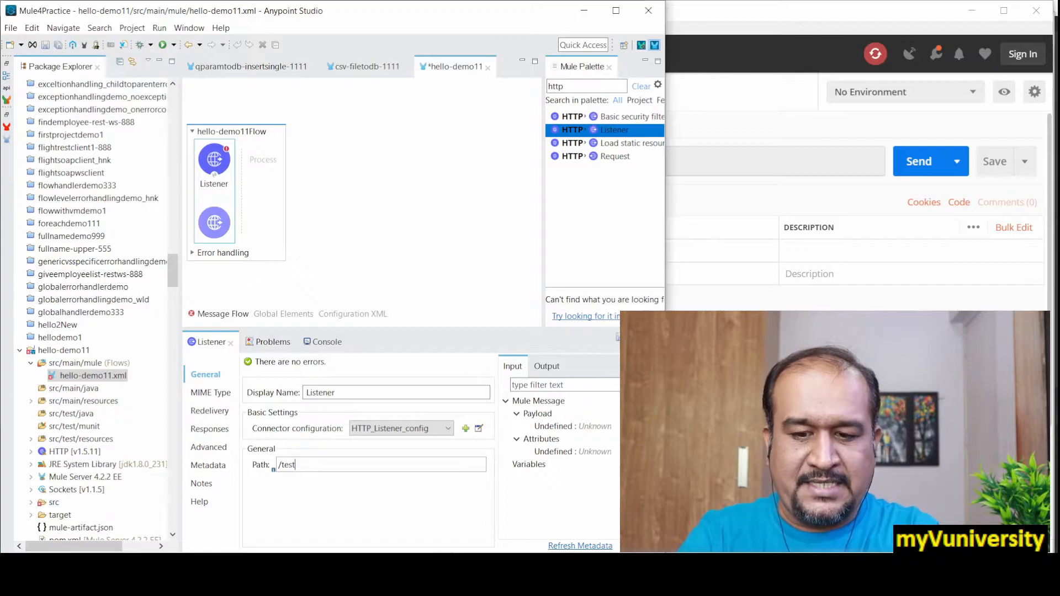
pyautogui.write('11')
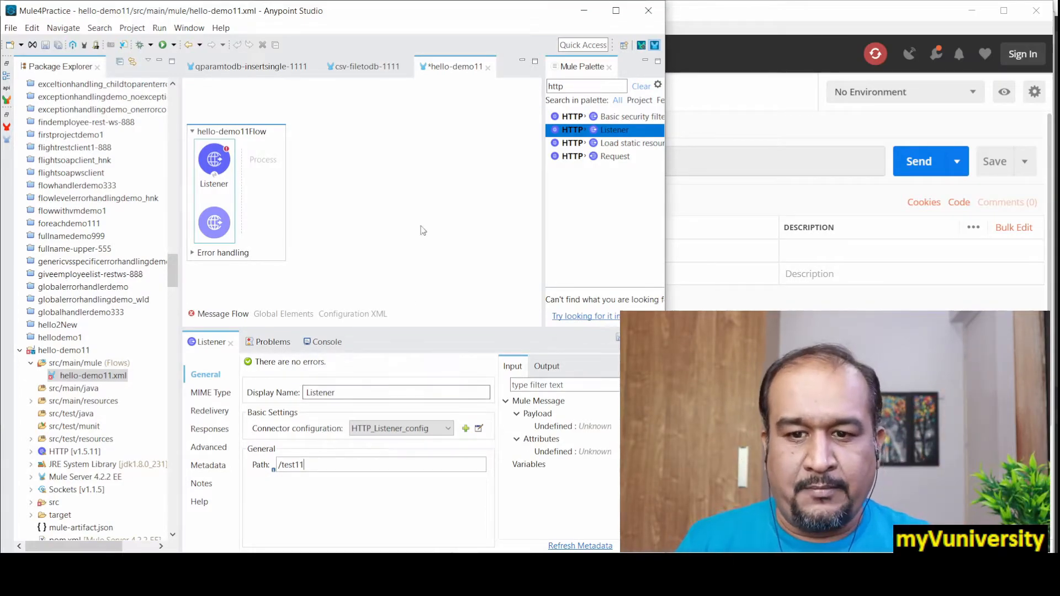
pyautogui.click(46, 47)
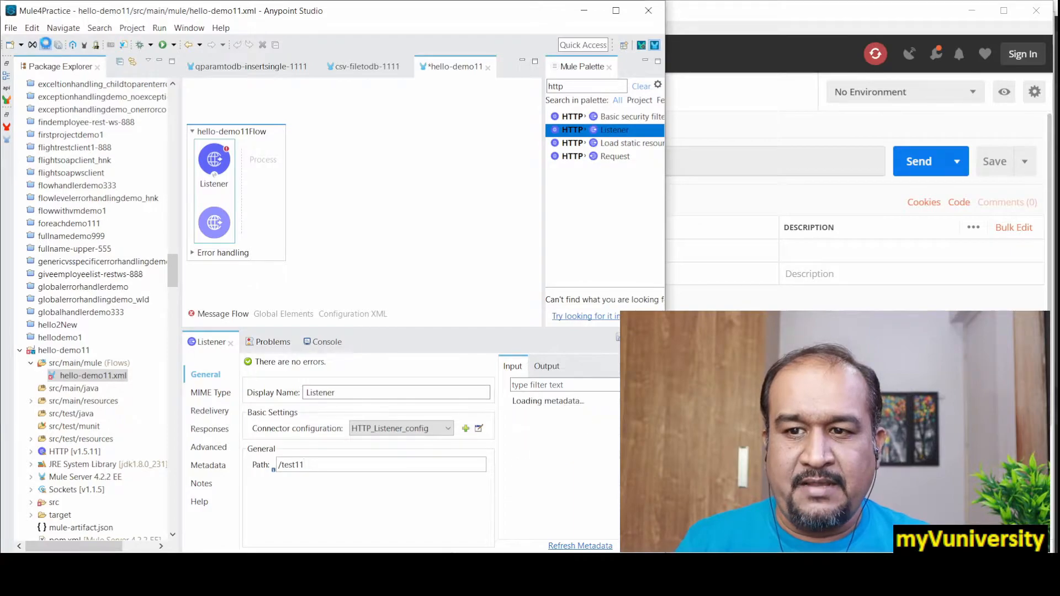
# Step: Find the Logger component and add it to the flow's process area after the Listener
pyautogui.doubleClick(579, 89)
pyautogui.press('BackSpace')
pyautogui.write('logg')
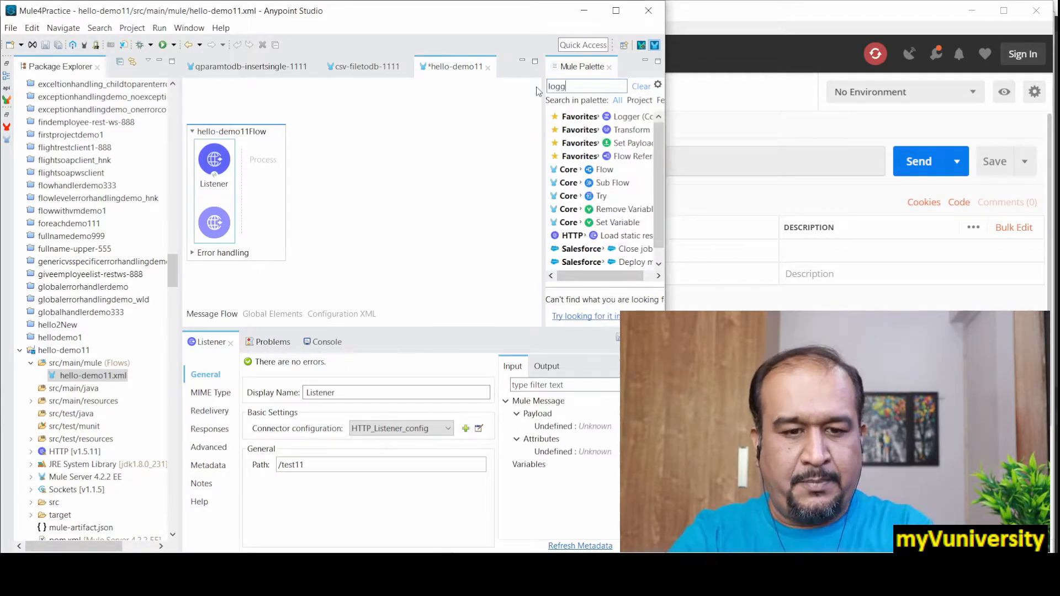
pyautogui.moveTo(636, 117); pyautogui.dragTo(267, 156)
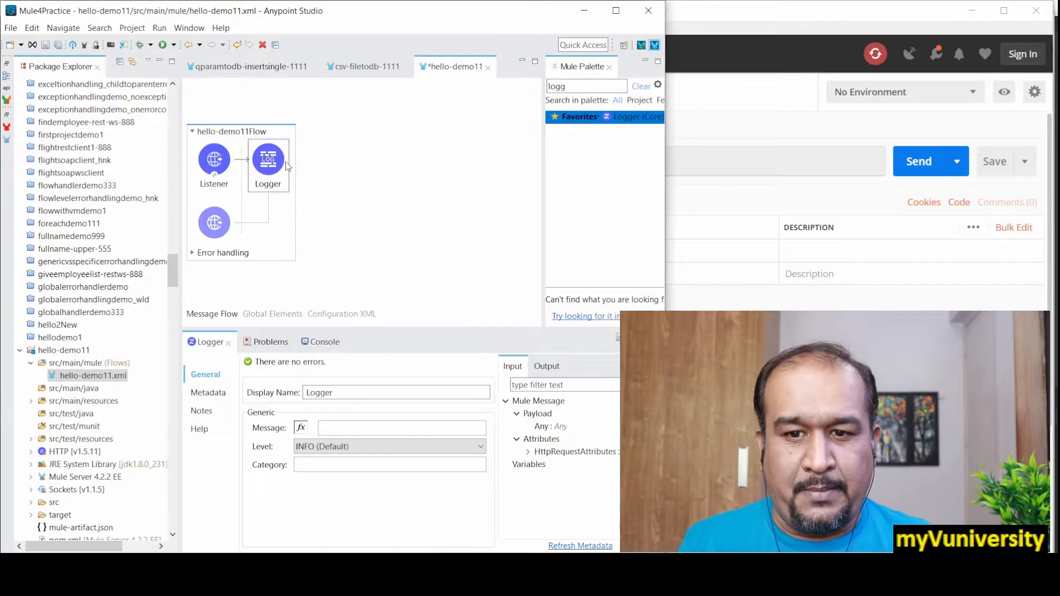
# Step: Set the Logger's message to "Welcome to my app, Hello !"
pyautogui.click(365, 431)
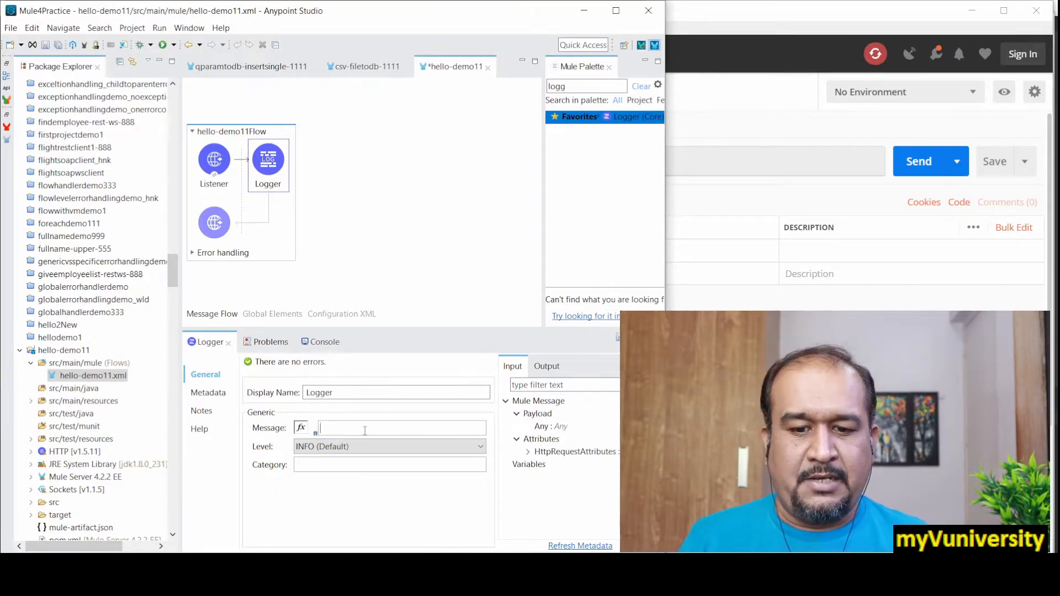
pyautogui.write('Welc')
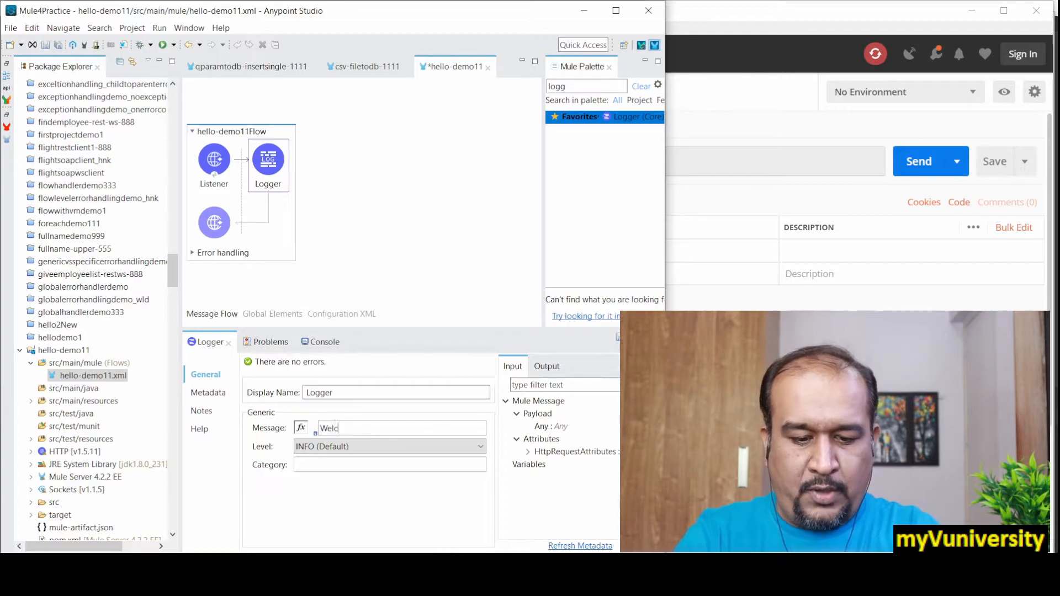
pyautogui.write('ome to my ')
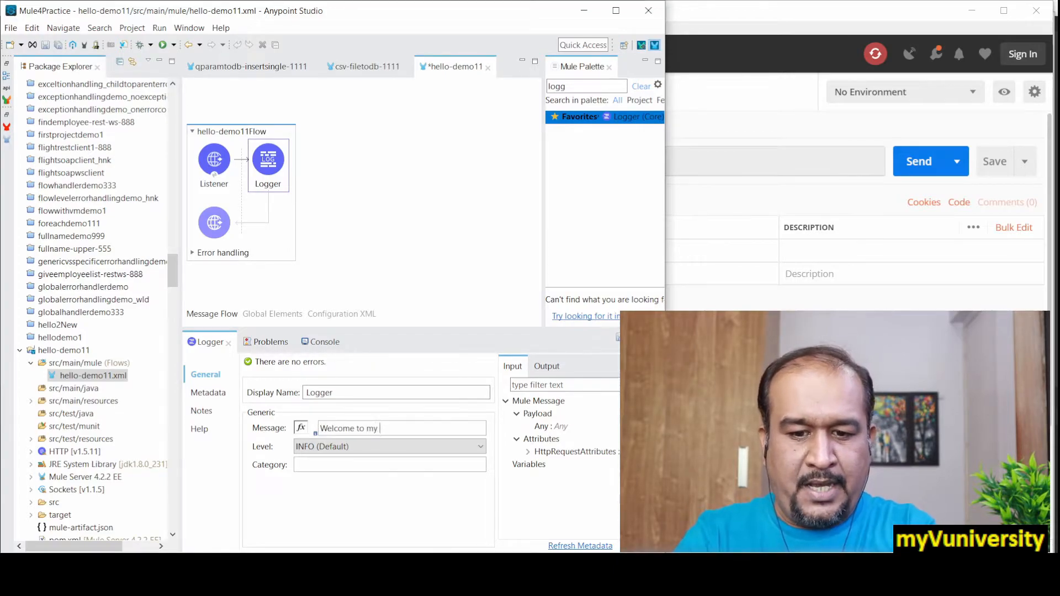
pyautogui.write('app,')
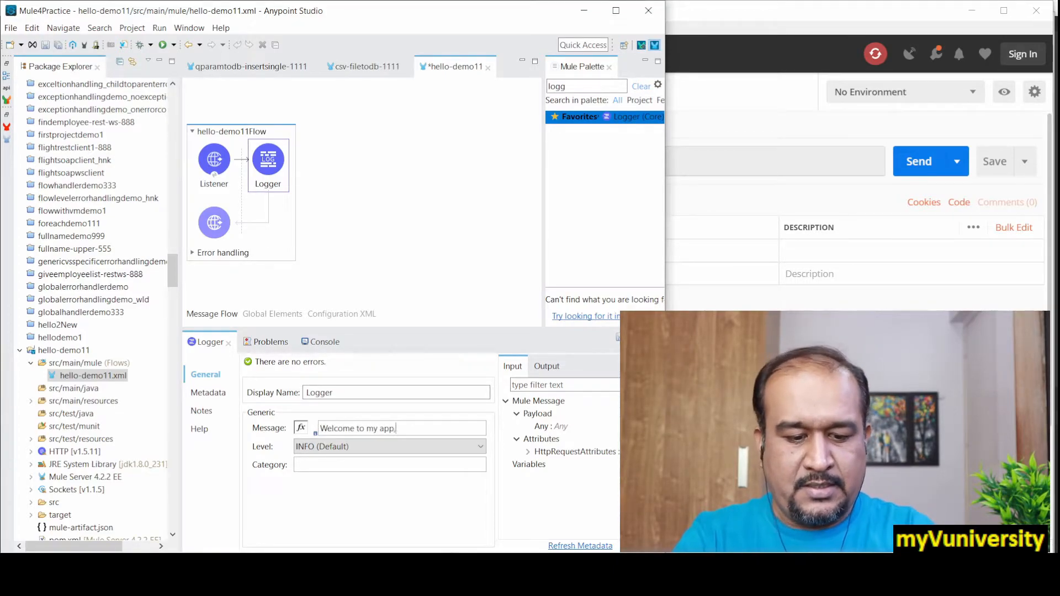
pyautogui.write(' Hello !')
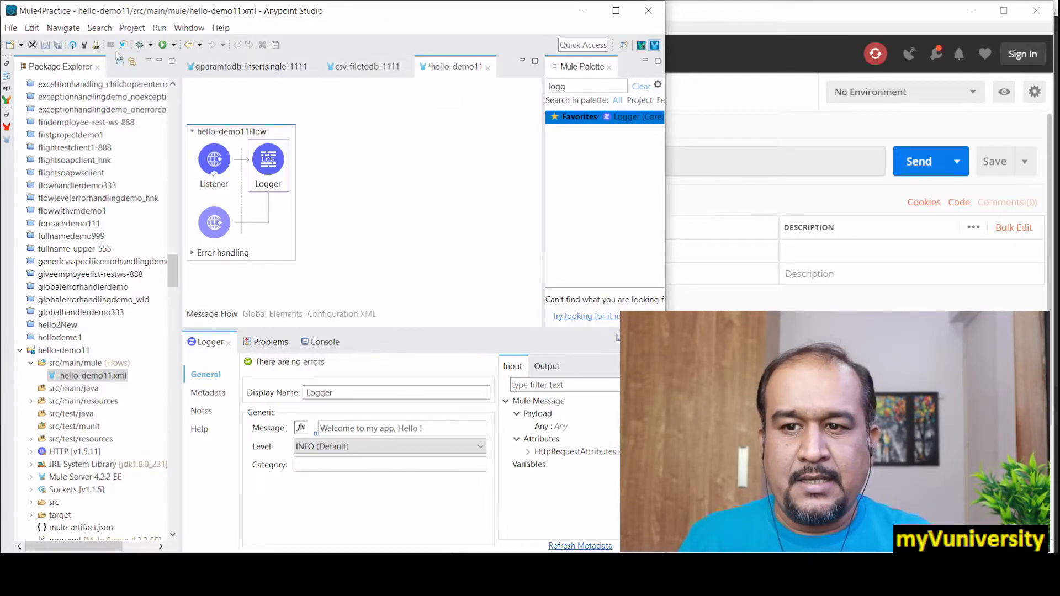
# Step: Save the flow and add a Set Payload component from the palette after the Logger
pyautogui.click(59, 45)
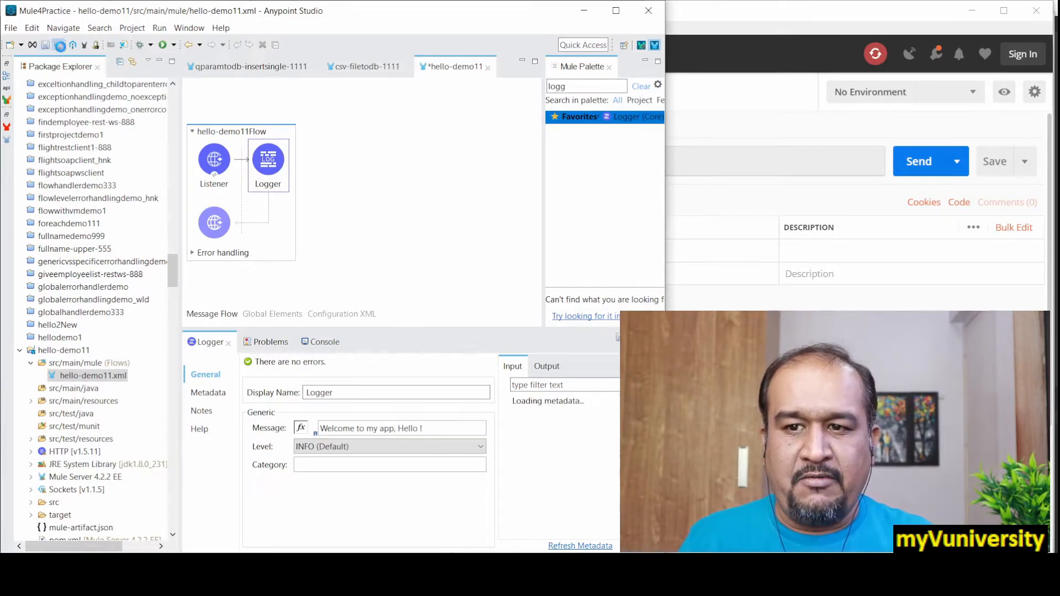
pyautogui.doubleClick(569, 87)
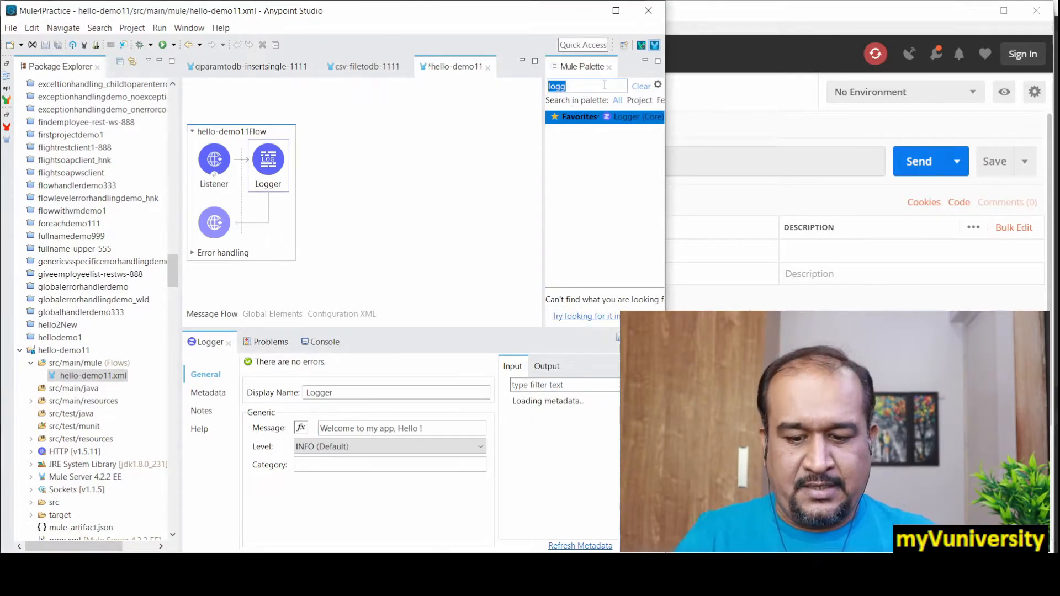
pyautogui.write('et')
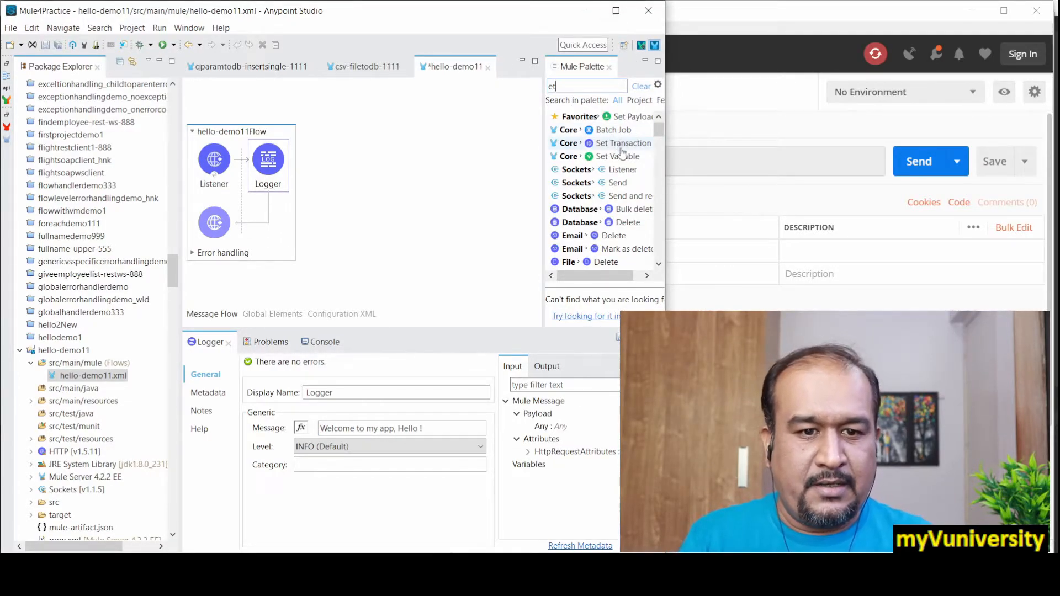
pyautogui.click(605, 122)
pyautogui.moveTo(604, 122); pyautogui.dragTo(301, 163)
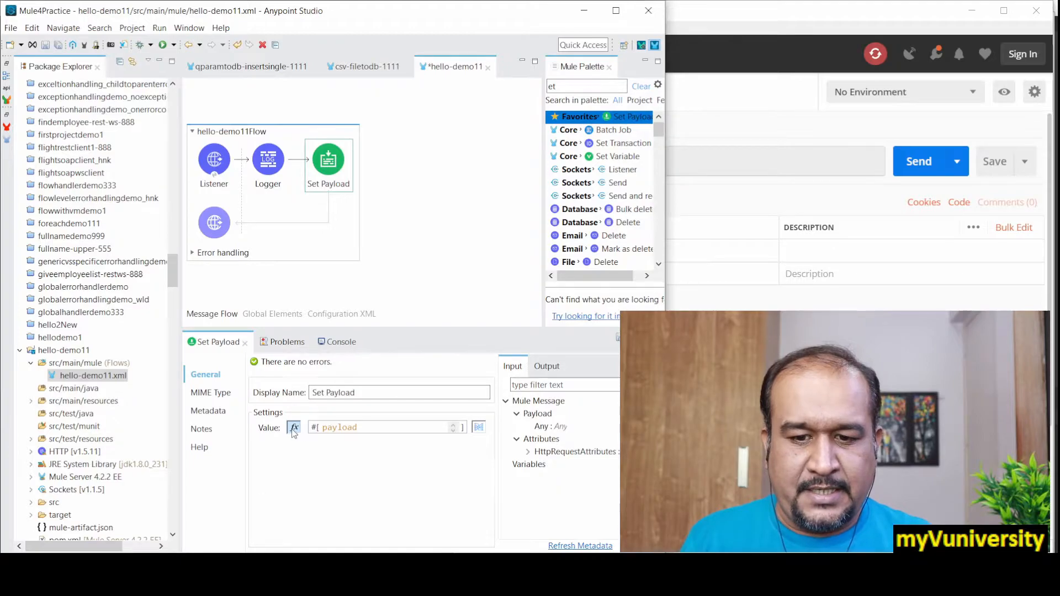
# Step: Set the Set Payload value to the literal text "Thanks for using my app !!" and save the flow
pyautogui.click(295, 428)
pyautogui.doubleClick(340, 428)
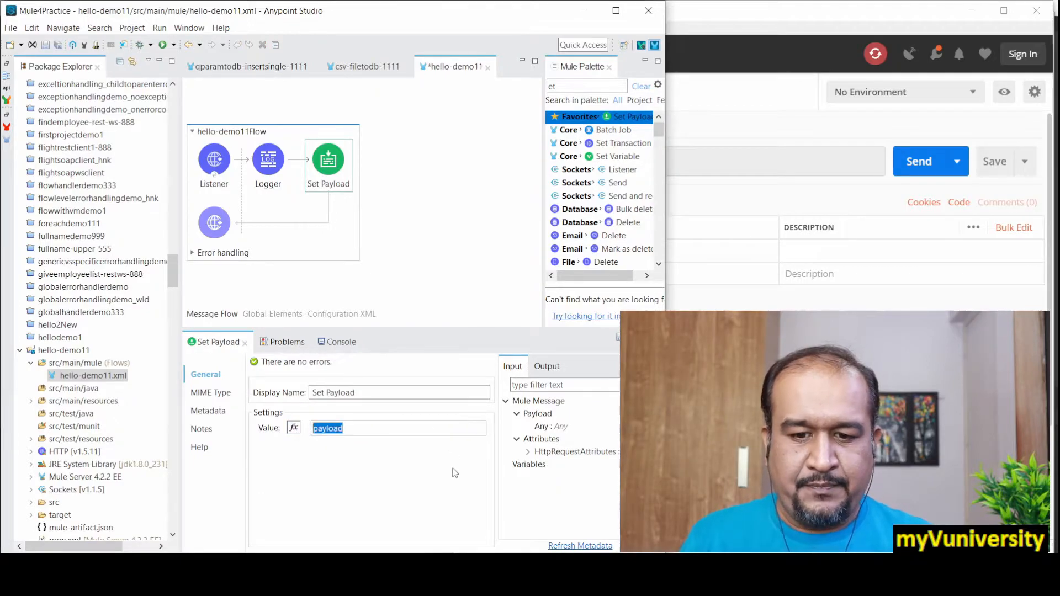
pyautogui.write('Thanks')
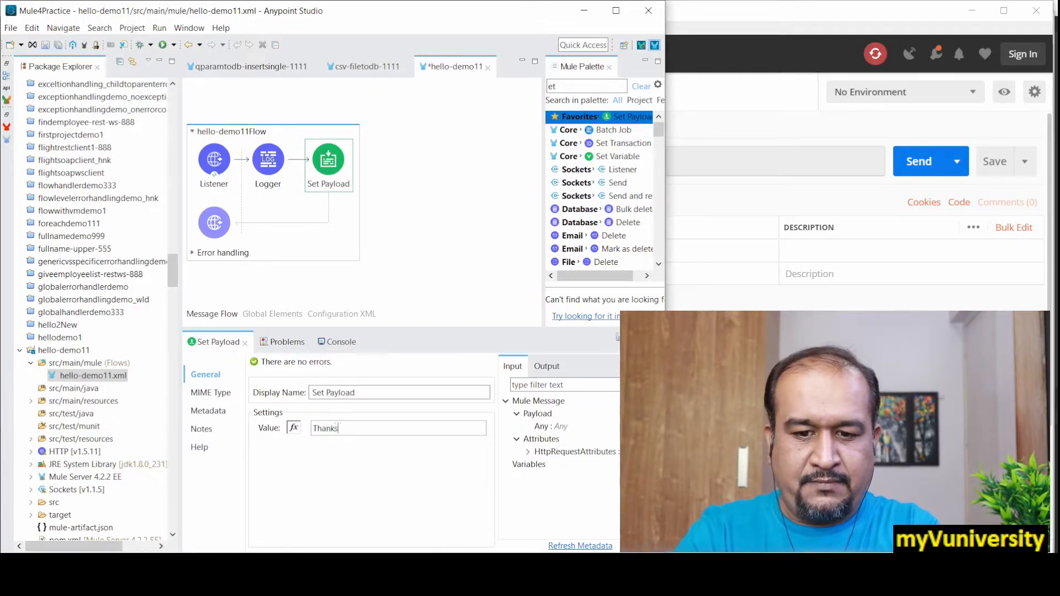
pyautogui.write(' for using my a')
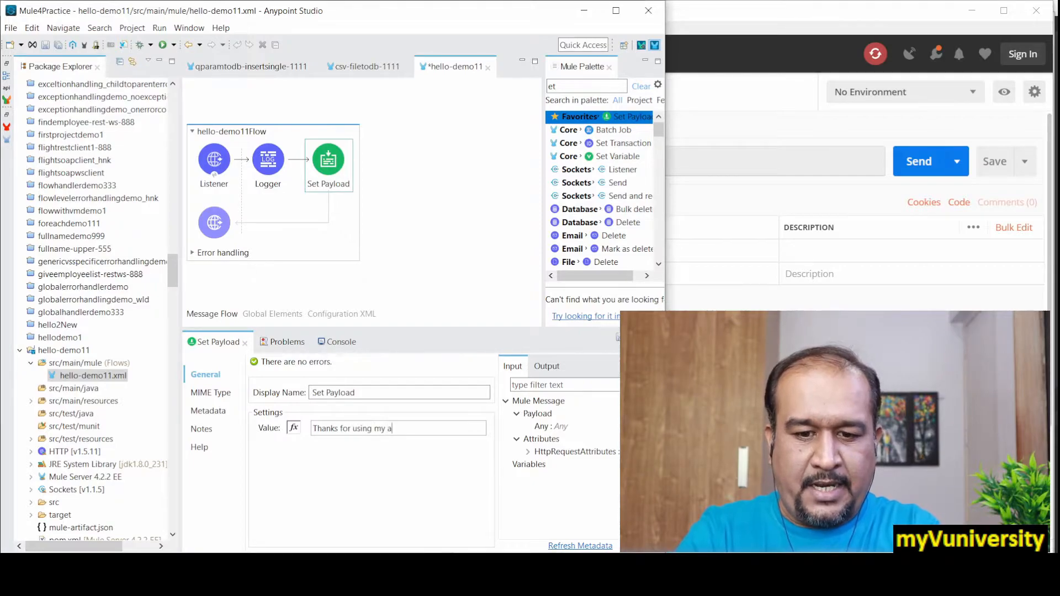
pyautogui.write('pp !!')
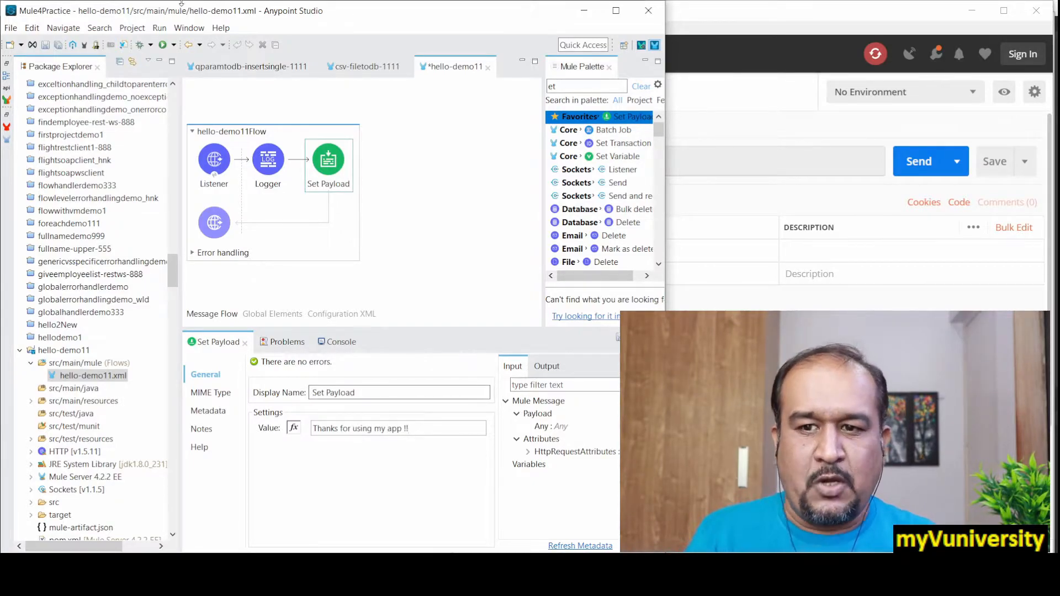
pyautogui.click(58, 45)
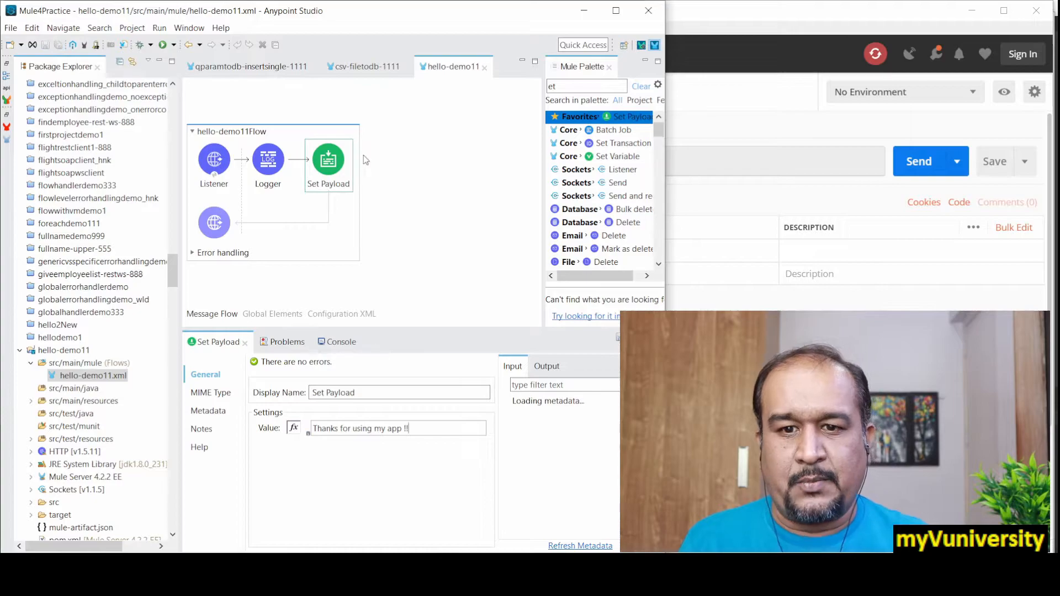
pyautogui.click(339, 341)
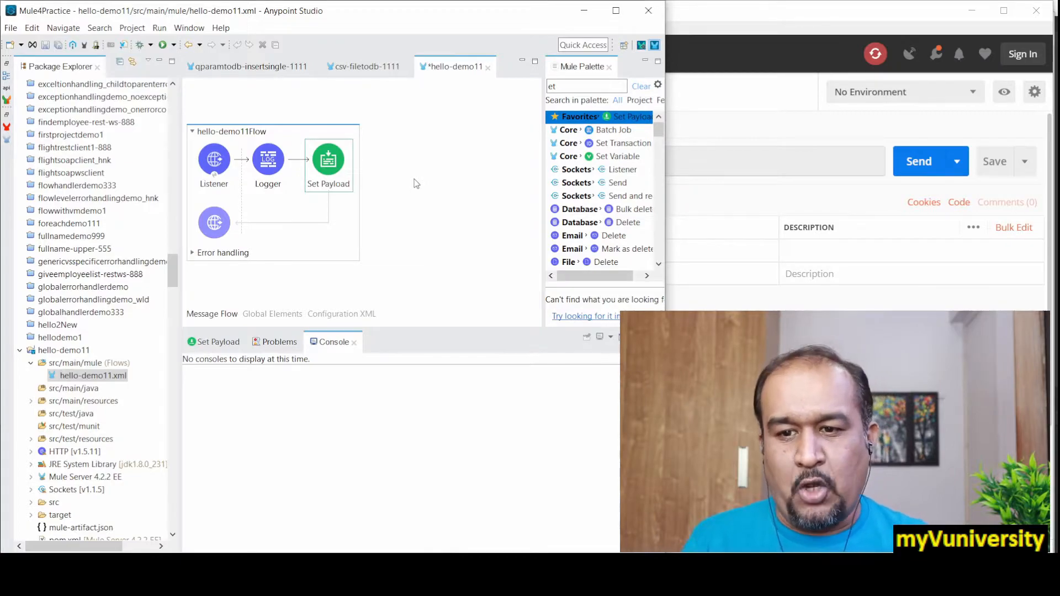
# Step: Start exporting the hello-demo11 project as an Anypoint Studio Project to Mule Deployable Archive
pyautogui.rightClick(73, 354)
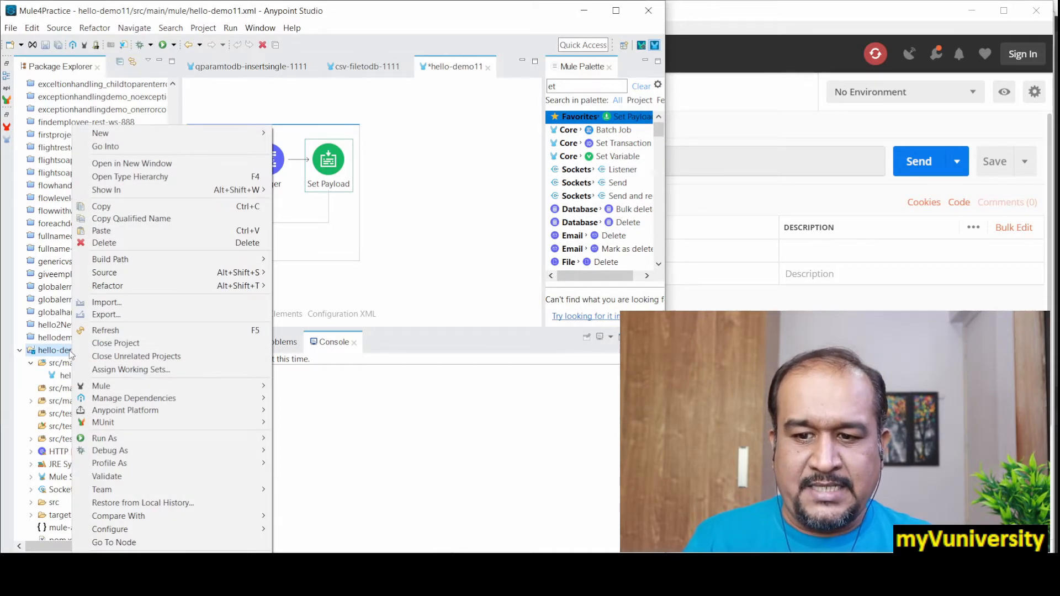
pyautogui.click(132, 315)
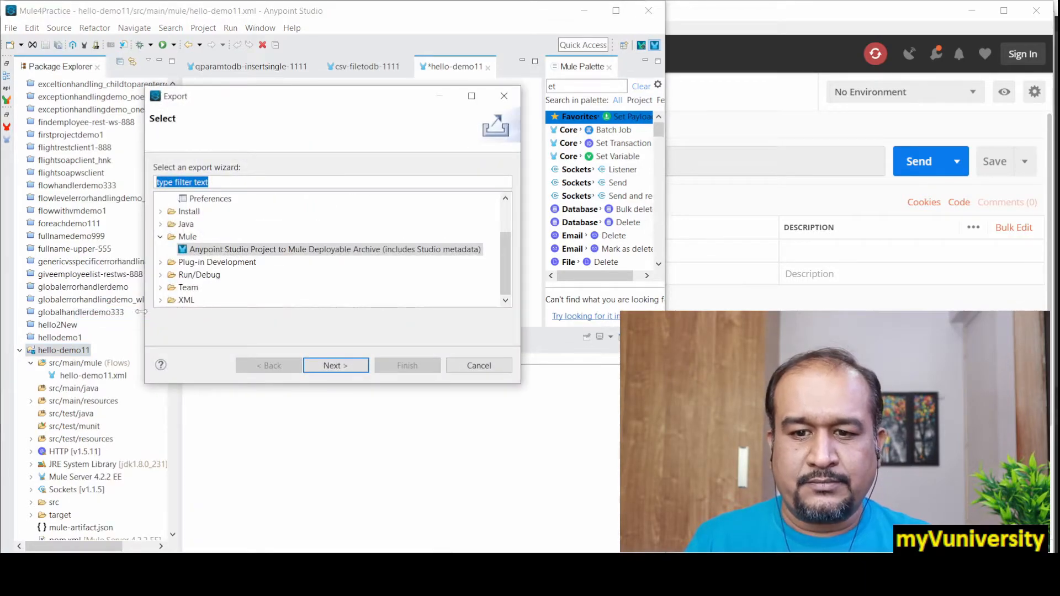
pyautogui.moveTo(504, 277); pyautogui.dragTo(511, 237)
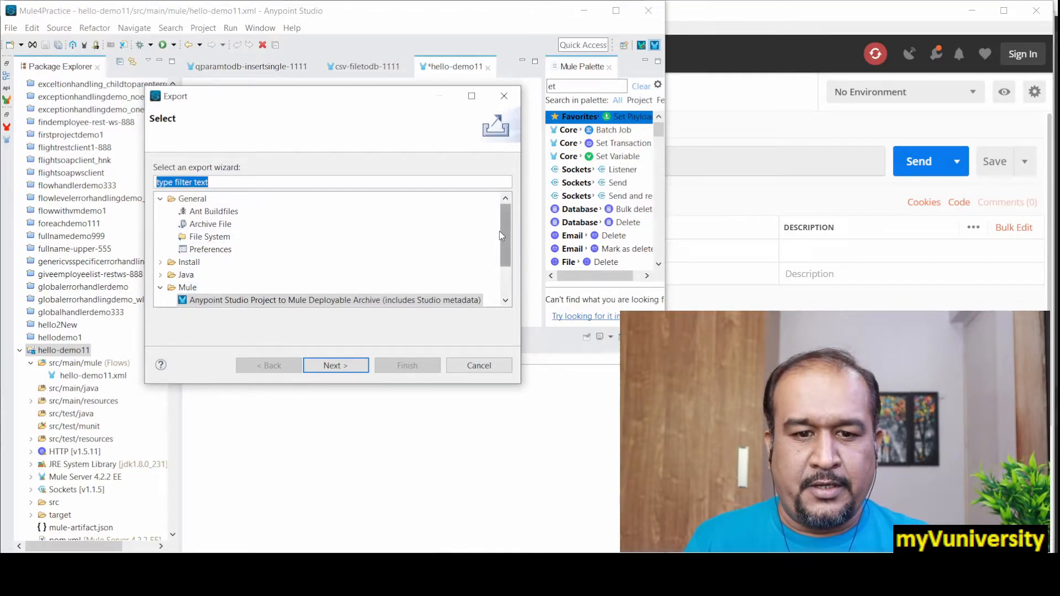
pyautogui.moveTo(501, 237); pyautogui.dragTo(502, 245)
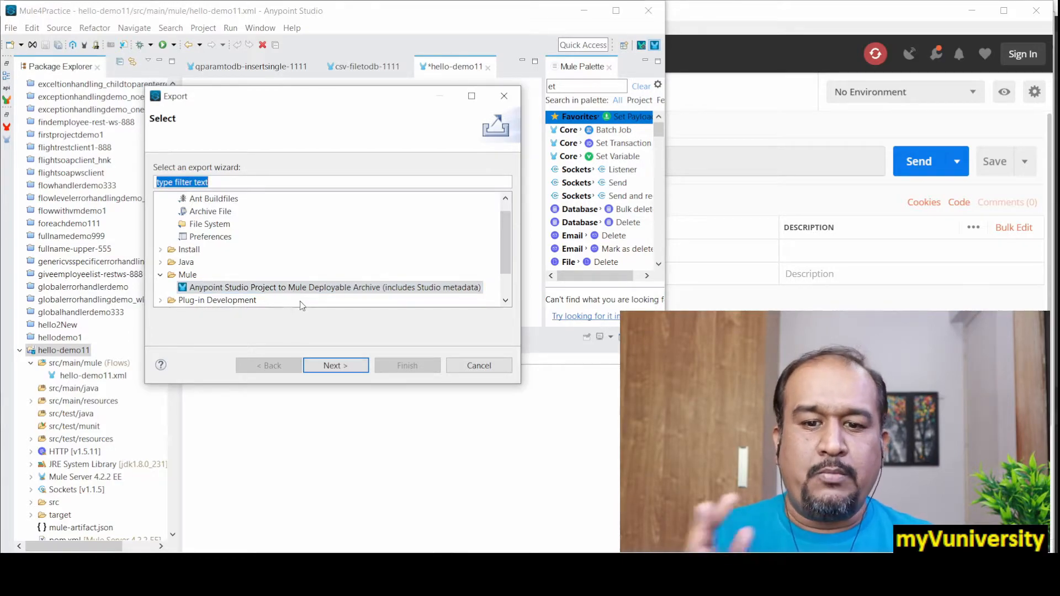
pyautogui.click(372, 294)
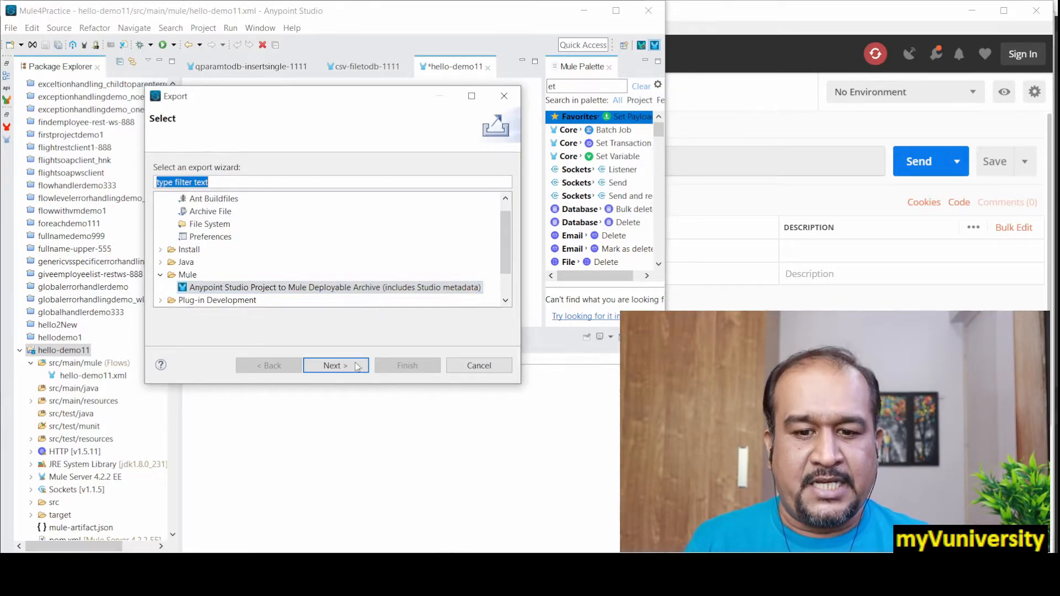
pyautogui.click(344, 368)
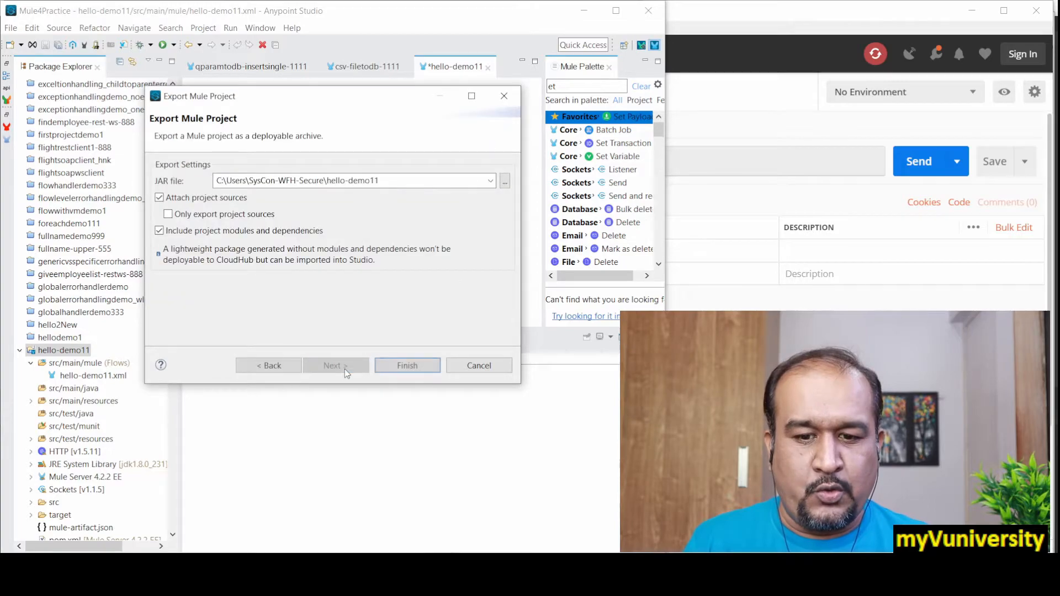
# Step: Set the export's JAR file destination to the Downloads folder with the file name hello-demo11
pyautogui.click(262, 180)
pyautogui.click(345, 181)
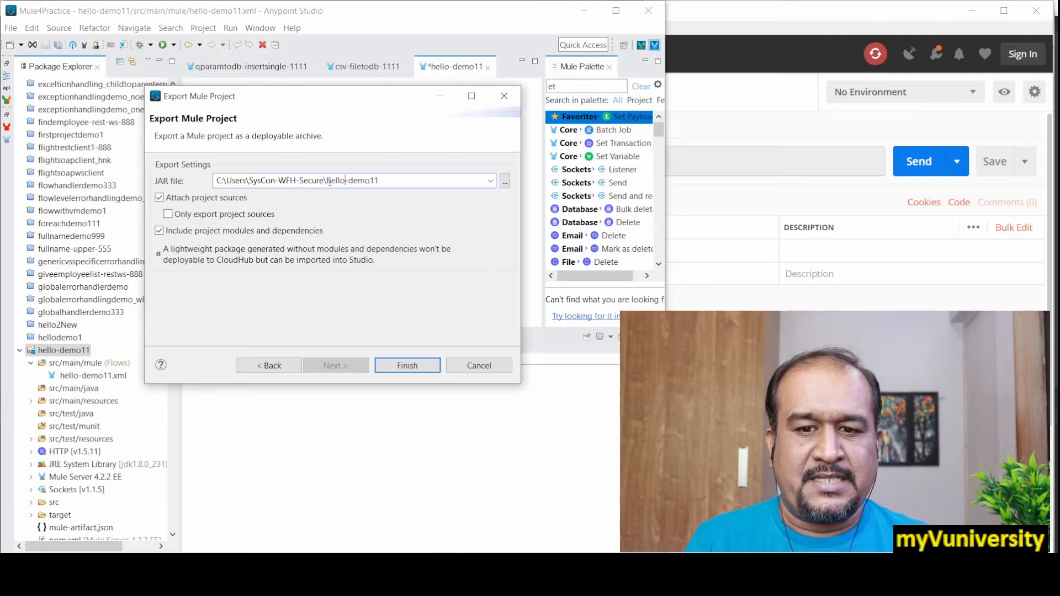
pyautogui.click(504, 181)
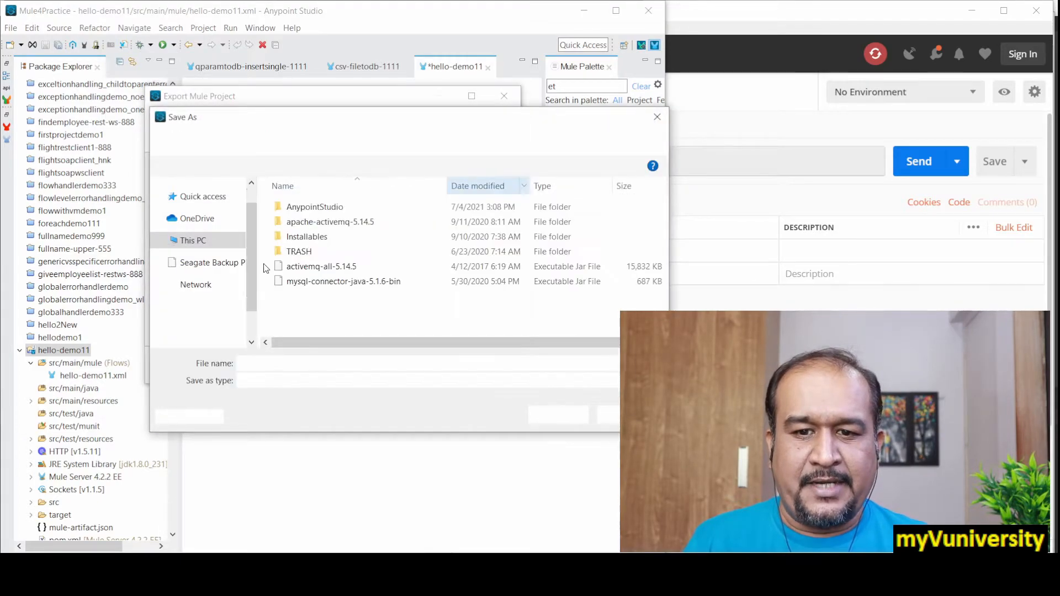
pyautogui.moveTo(247, 254); pyautogui.dragTo(248, 298)
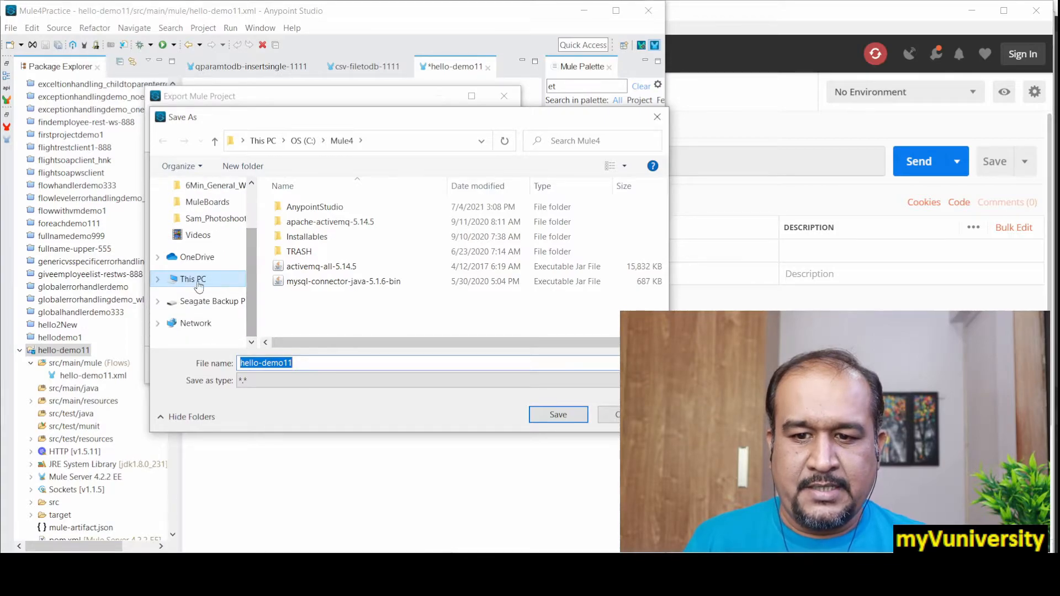
pyautogui.click(158, 281)
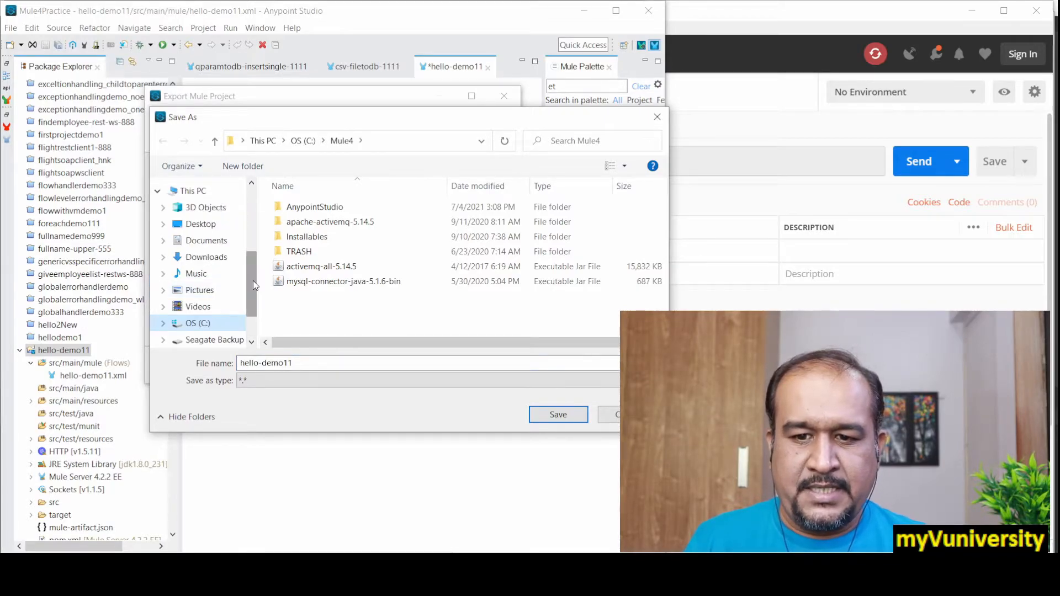
pyautogui.moveTo(252, 280)
pyautogui.mouseDown()
pyautogui.moveTo(248, 300)
pyautogui.moveTo(249, 279)
pyautogui.mouseUp()
pyautogui.click(206, 257)
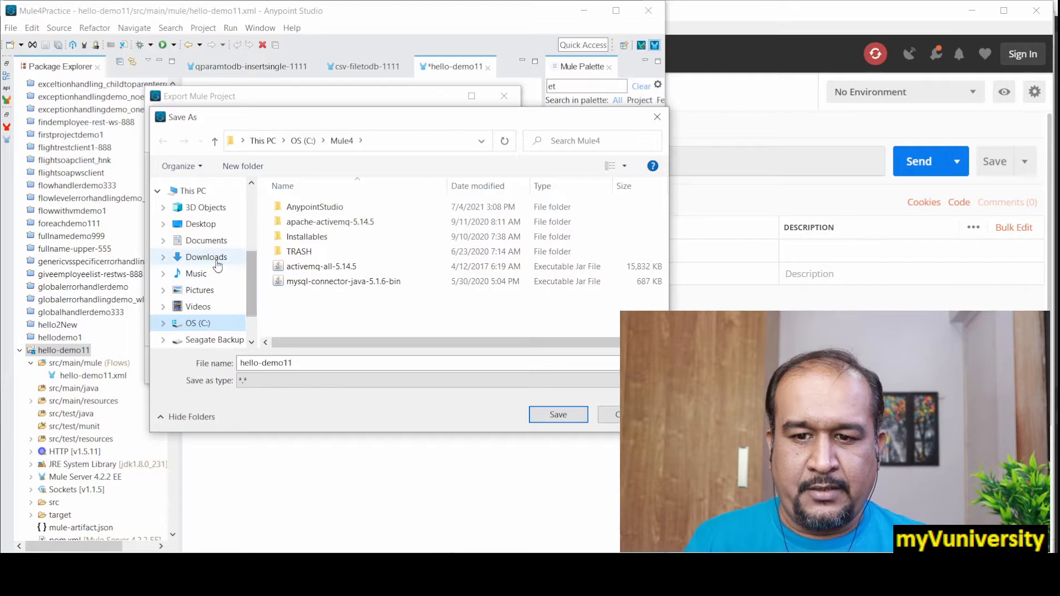
pyautogui.click(337, 364)
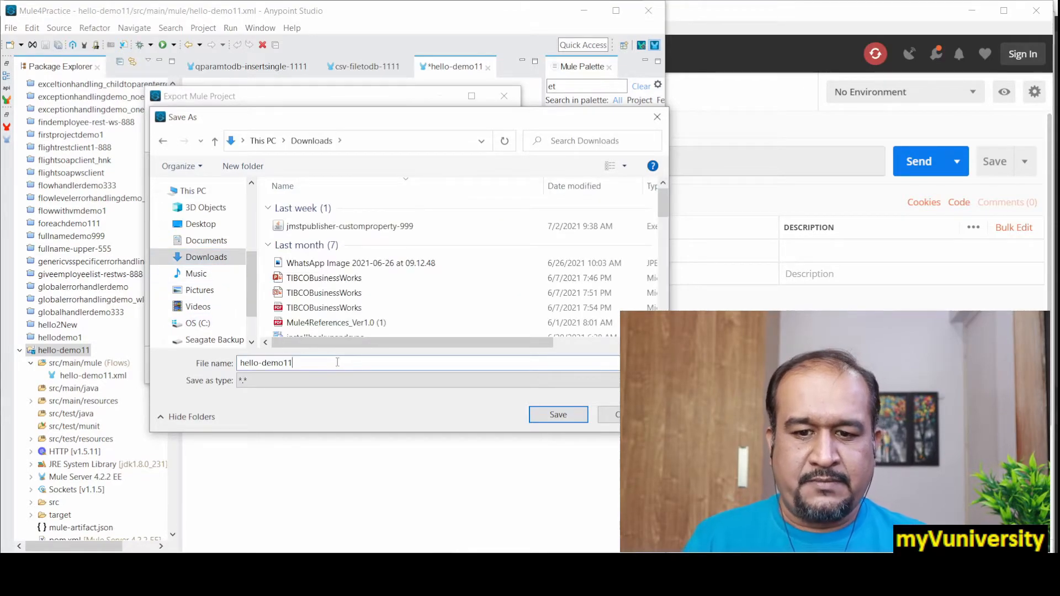
pyautogui.click(558, 418)
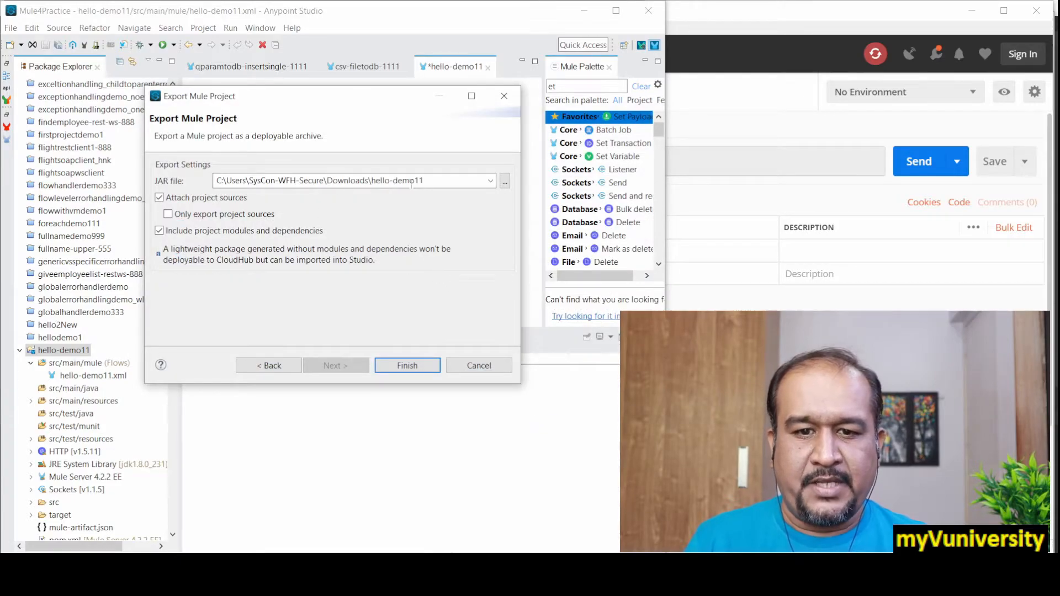
# Step: Run the JAR export, saving the modified hello-demo11 flow file, and close the export message
pyautogui.click(406, 365)
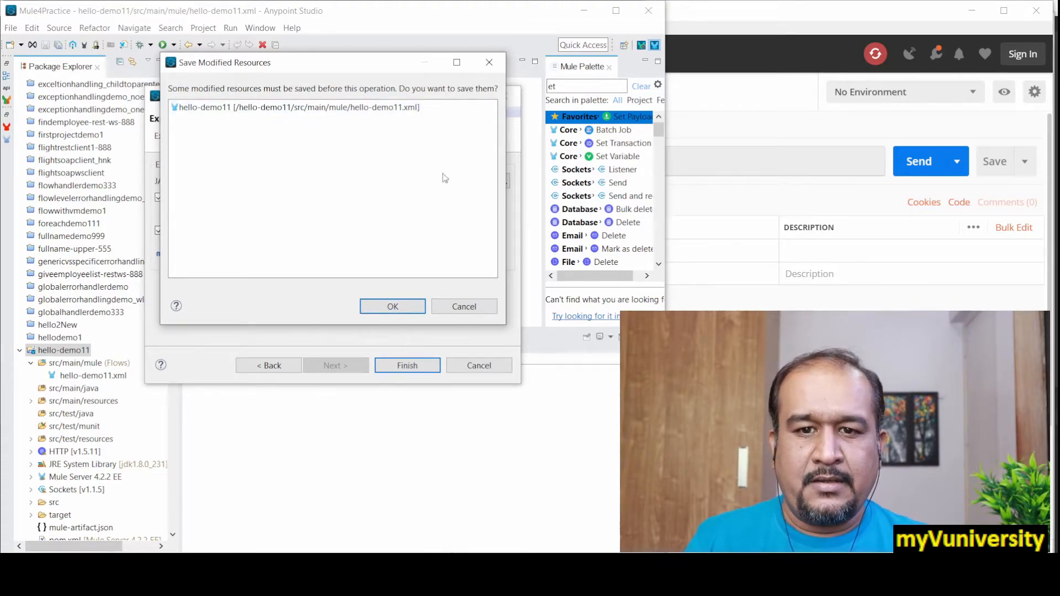
pyautogui.click(394, 308)
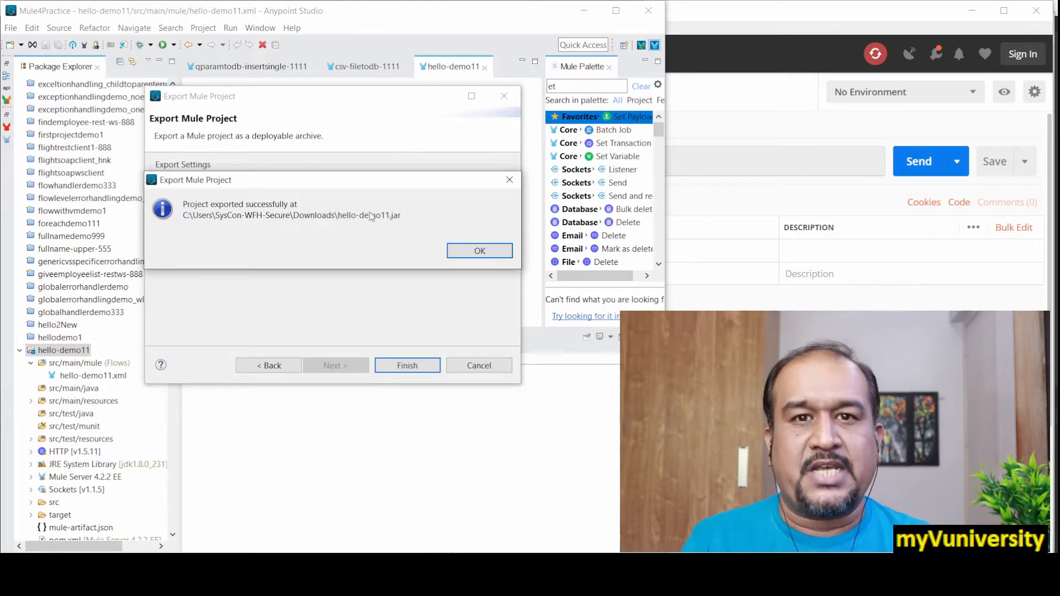
pyautogui.click(463, 256)
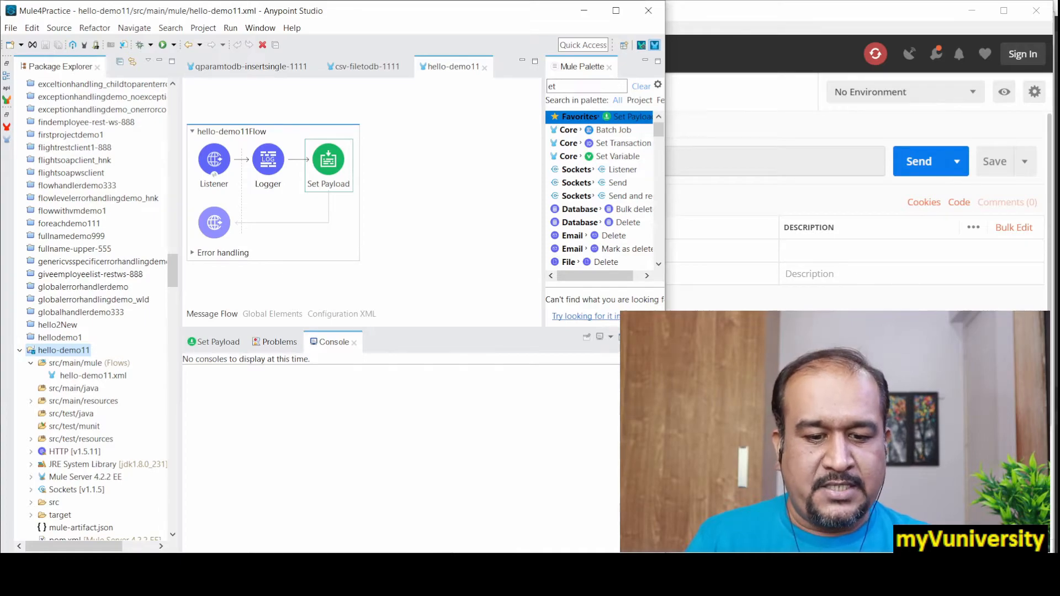
# Step: Switch to the Anypoint Platform sign-in page in Chrome and fill in the username copied from the Notepad notes
pyautogui.click(498, 522)
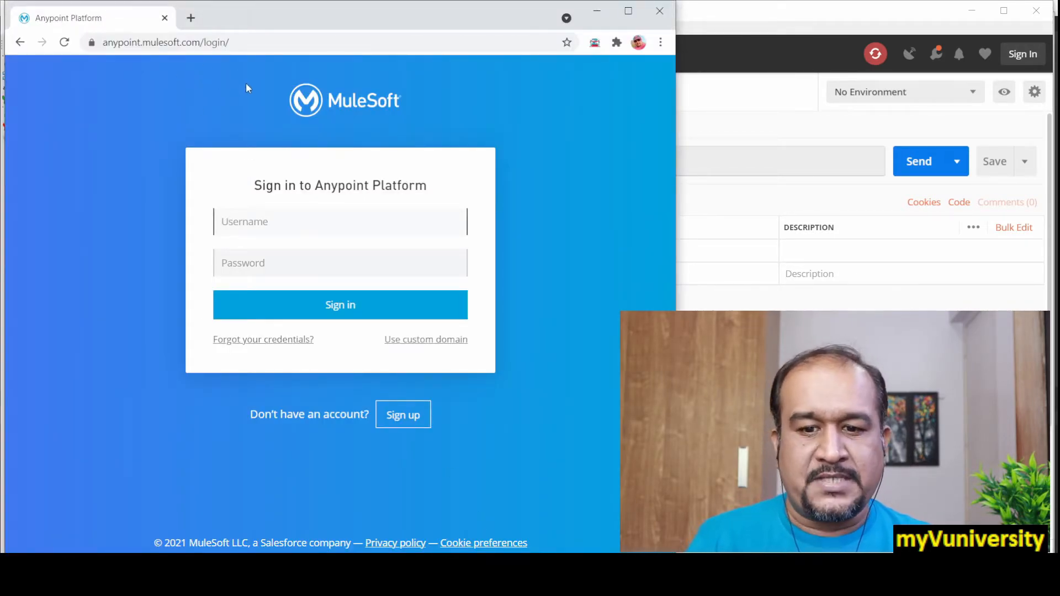
pyautogui.click(265, 222)
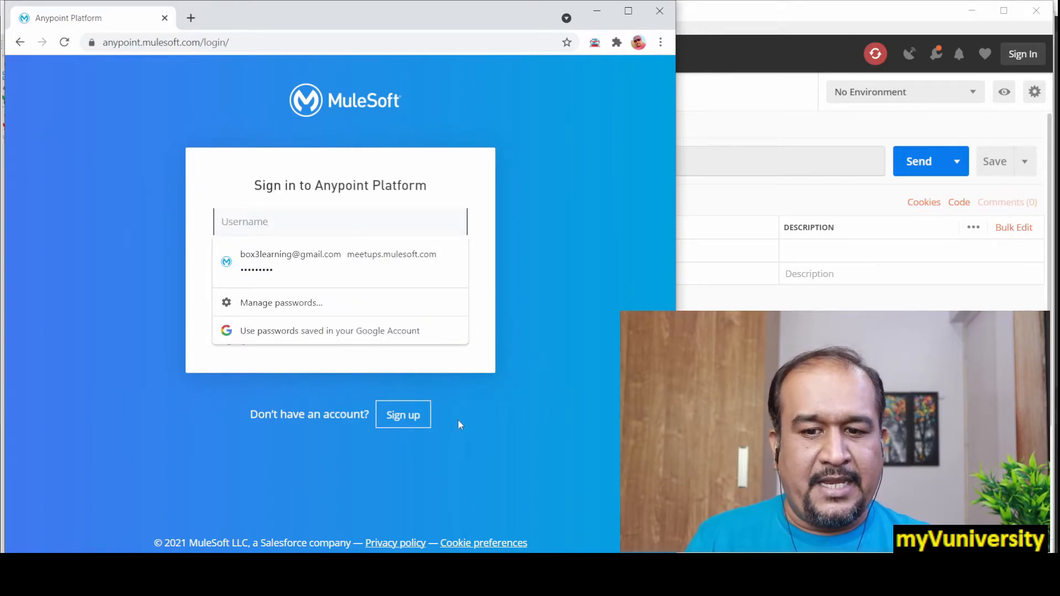
pyautogui.hotkey('alt', 'Tab')
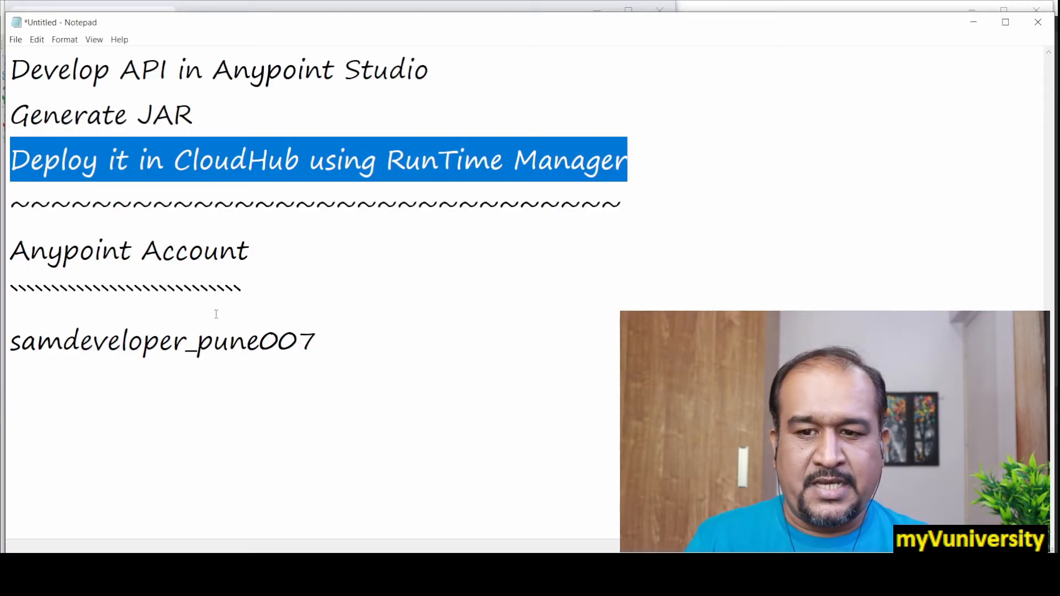
pyautogui.moveTo(320, 341); pyautogui.dragTo(3, 339)
pyautogui.hotkey('ctrl', 'c')
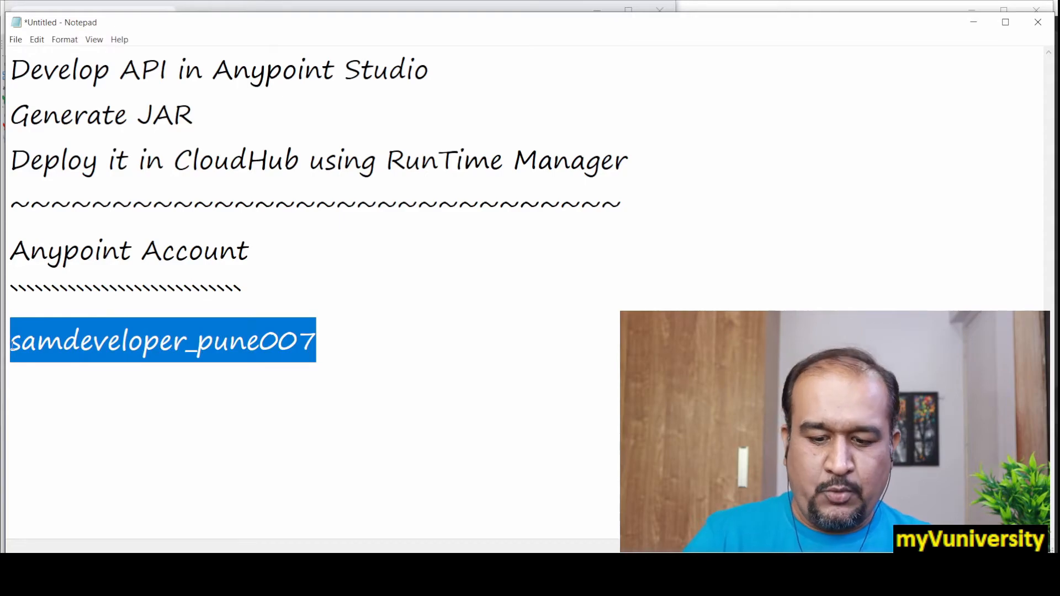
pyautogui.hotkey('alt', 'Tab')
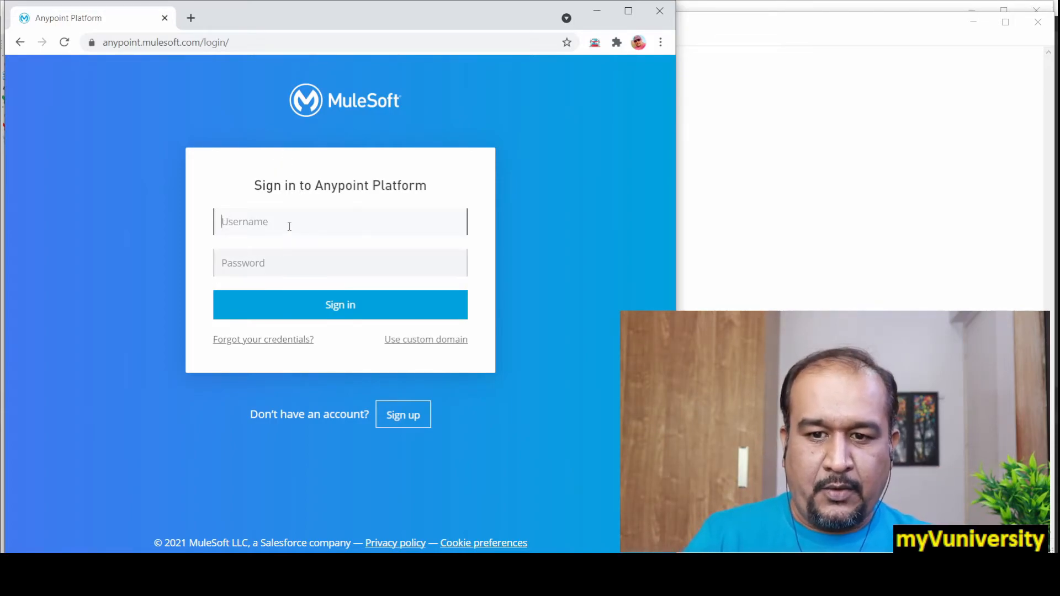
pyautogui.hotkey('ctrl', 'v')
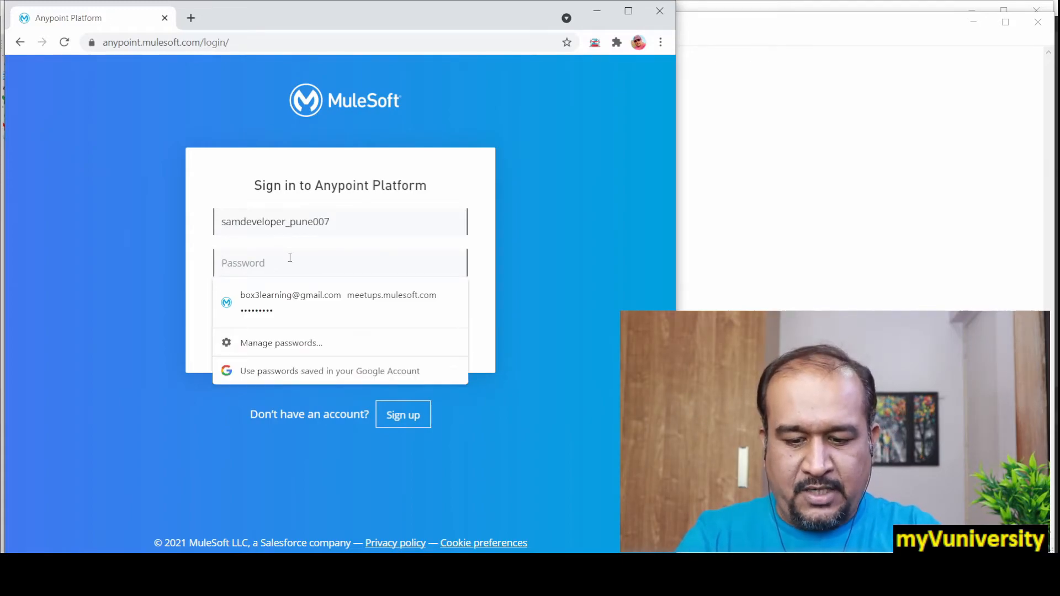
# Step: Enter the account password, sign in to Anypoint Platform, and dismiss the browser's offer to save the password
pyautogui.write('*********')
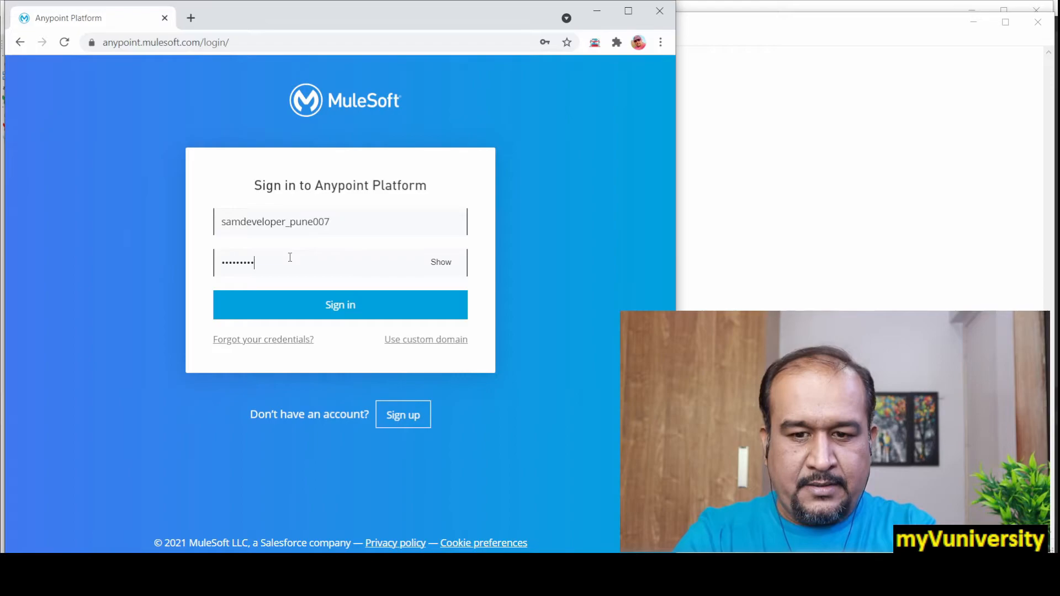
pyautogui.click(344, 304)
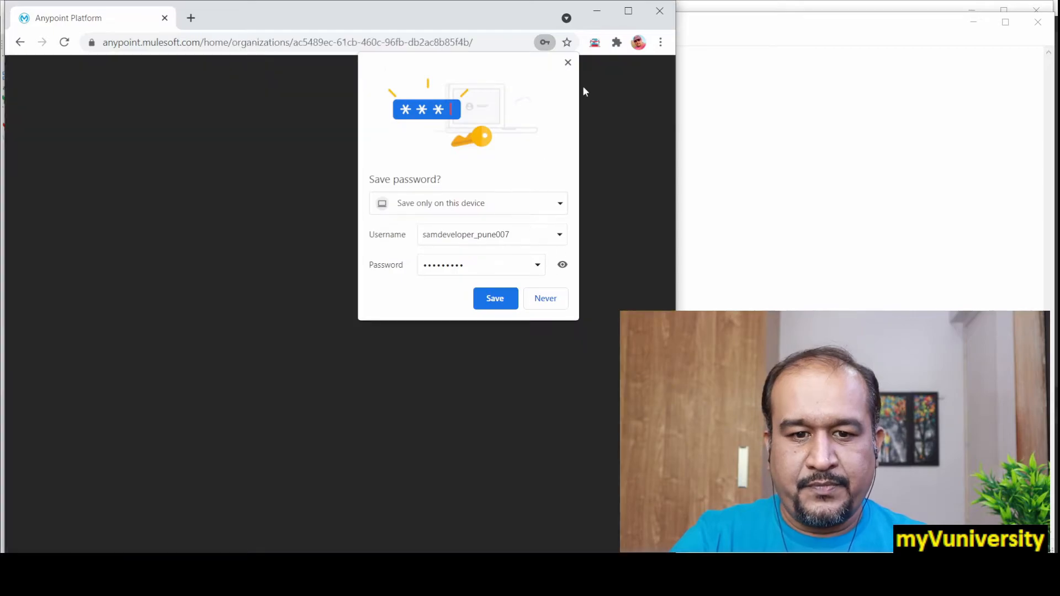
pyautogui.click(568, 63)
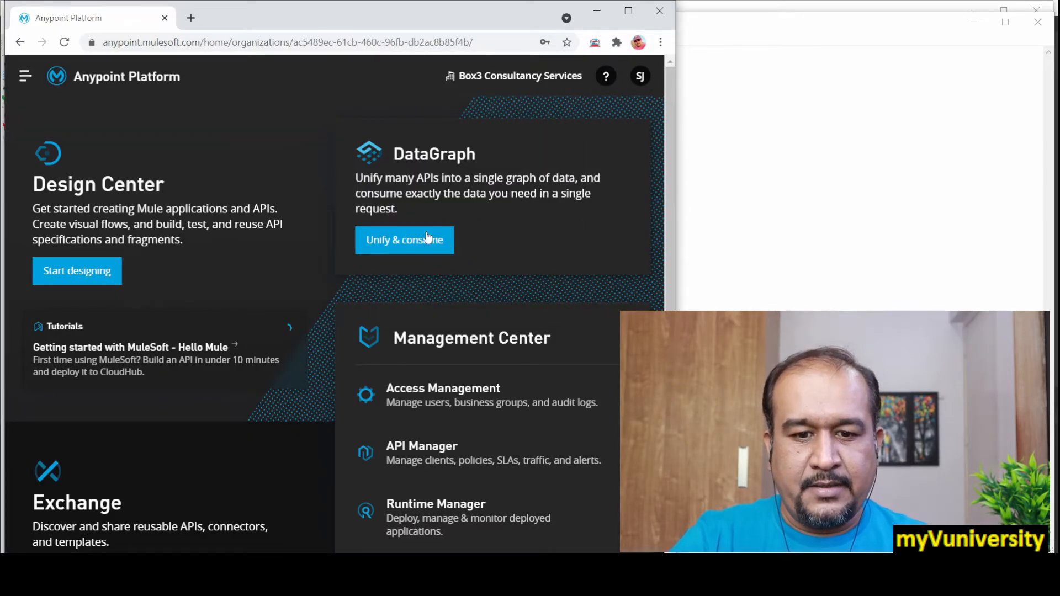
# Step: In Runtime Manager, start a new application deployment named MyHello111 with CloudHub as the deployment target
pyautogui.scroll(-3, 544, 301)
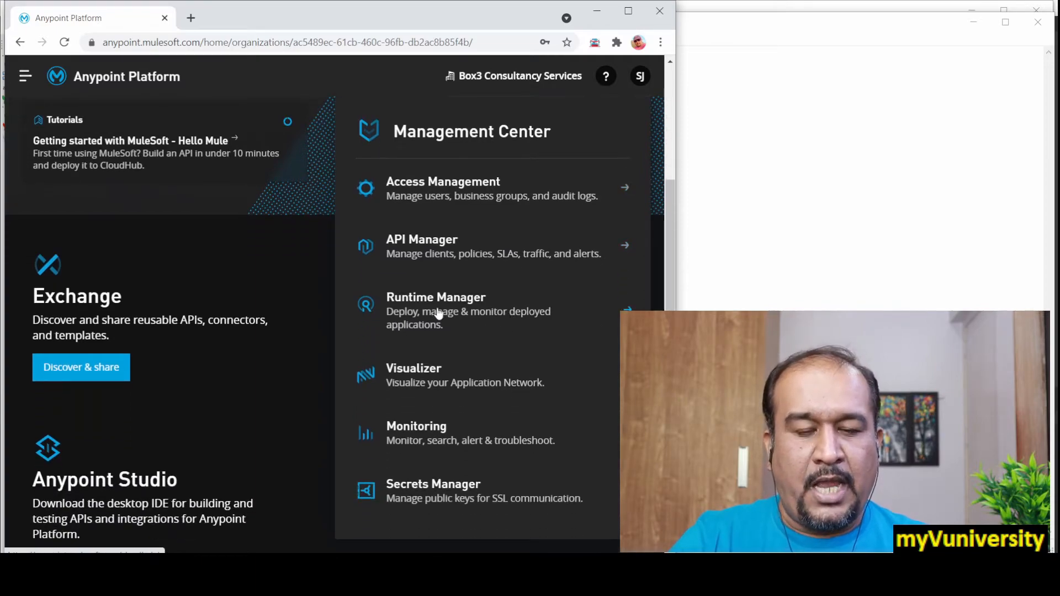
pyautogui.click(437, 306)
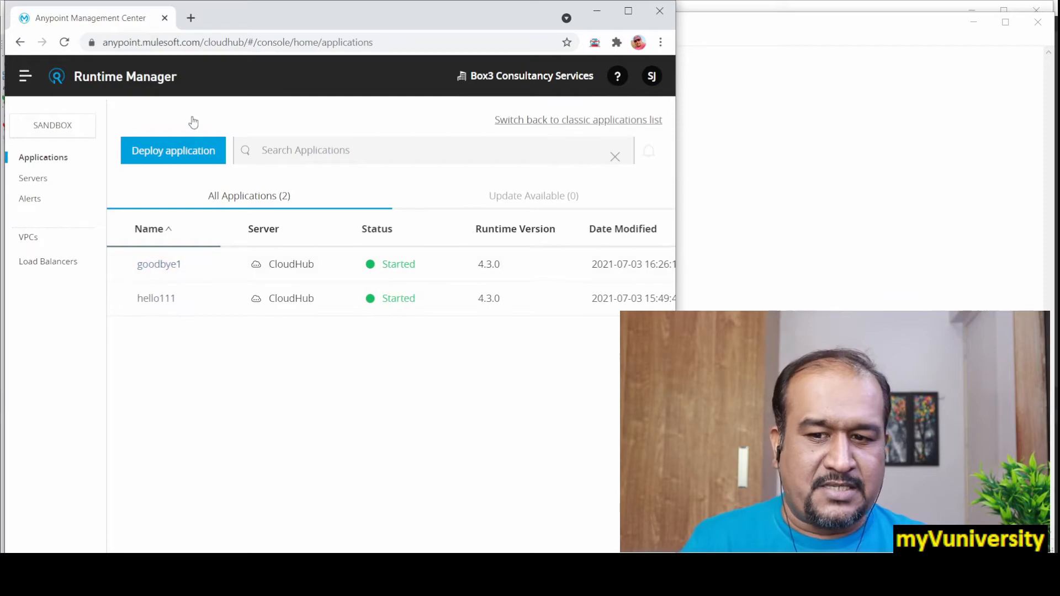
pyautogui.click(171, 157)
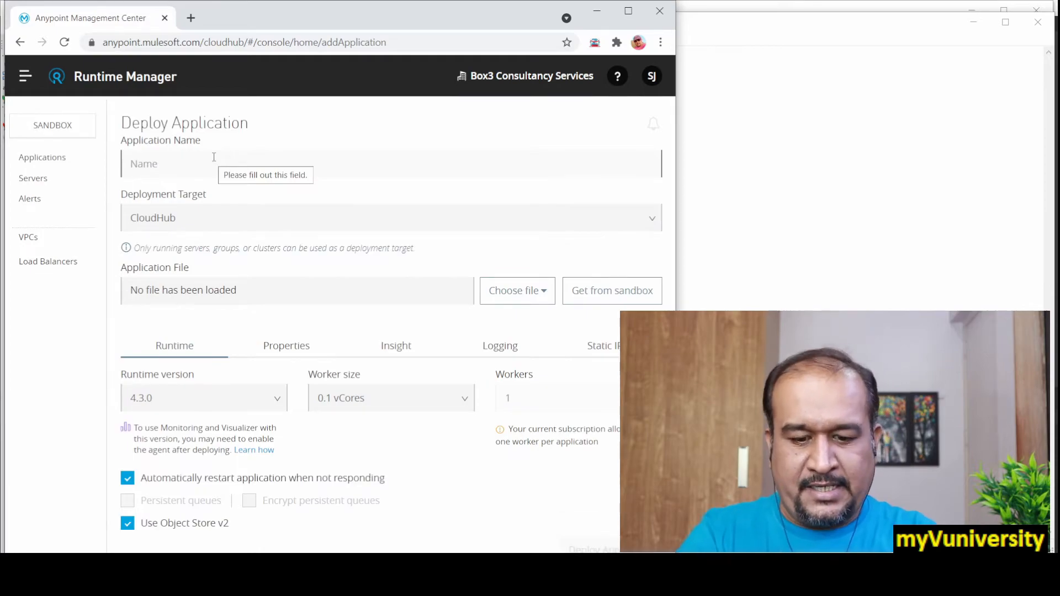
pyautogui.write('MyHell')
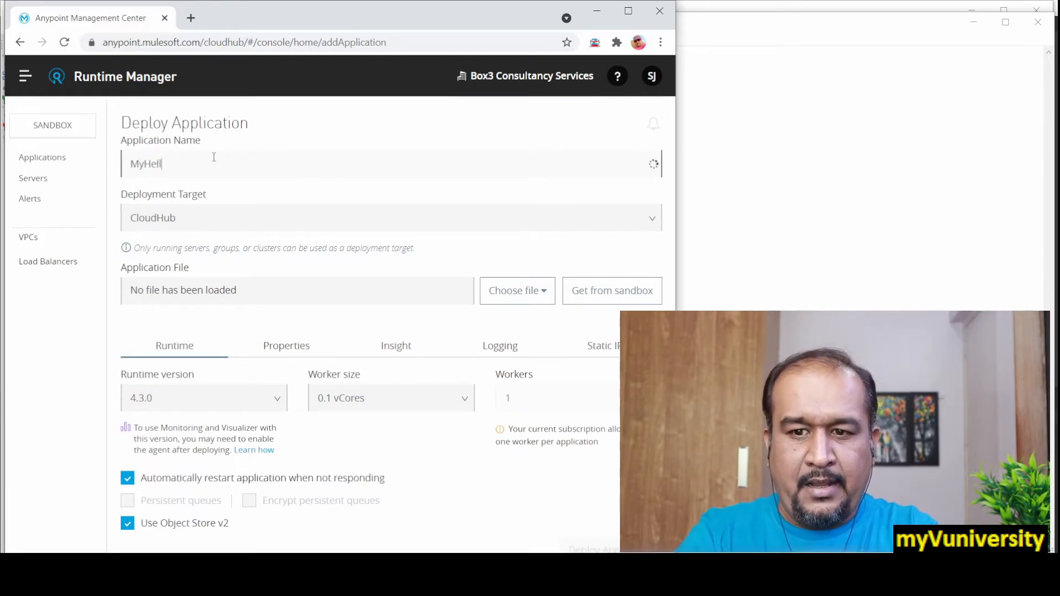
pyautogui.write('o111')
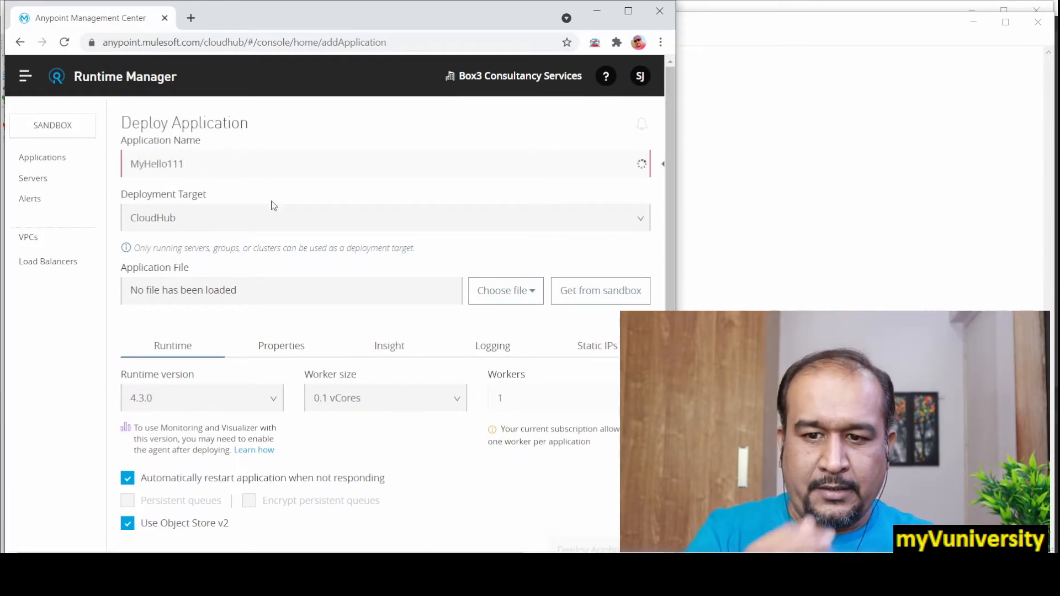
pyautogui.click(168, 219)
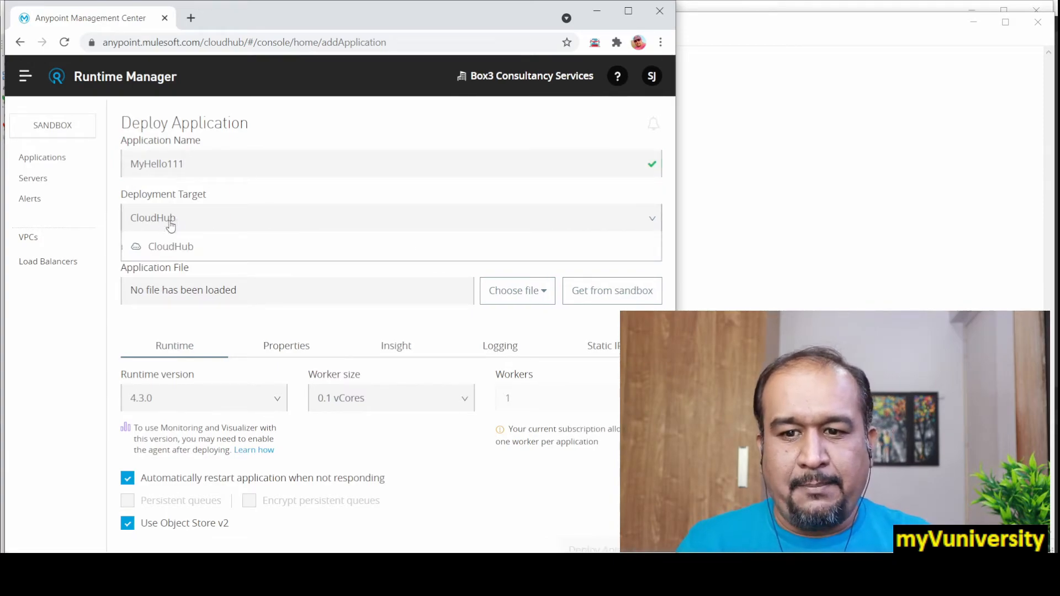
pyautogui.click(163, 250)
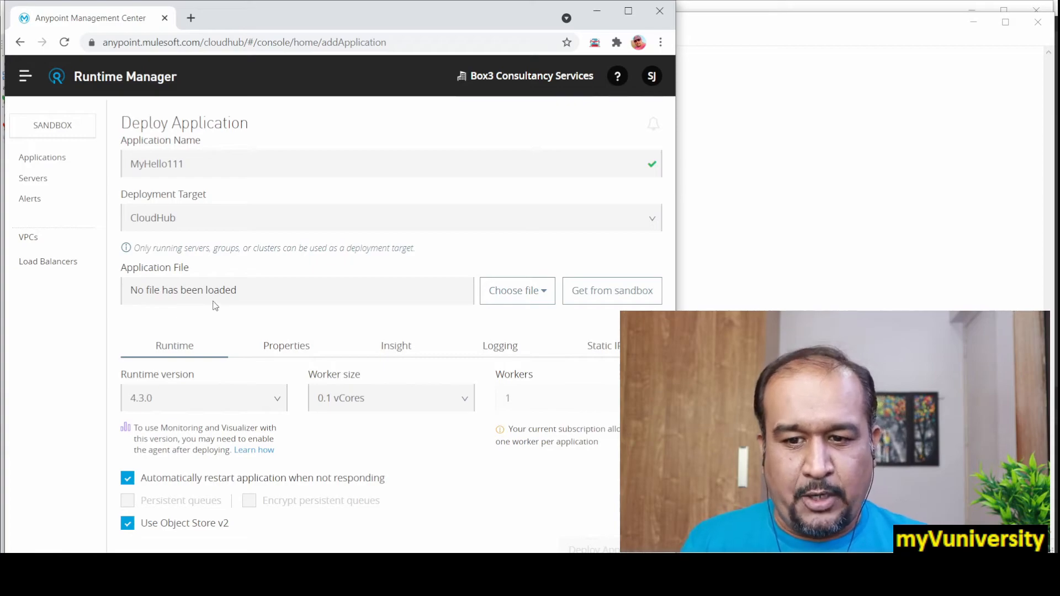
# Step: Upload the hello-demo11 JAR from the Downloads folder as the application file
pyautogui.click(510, 296)
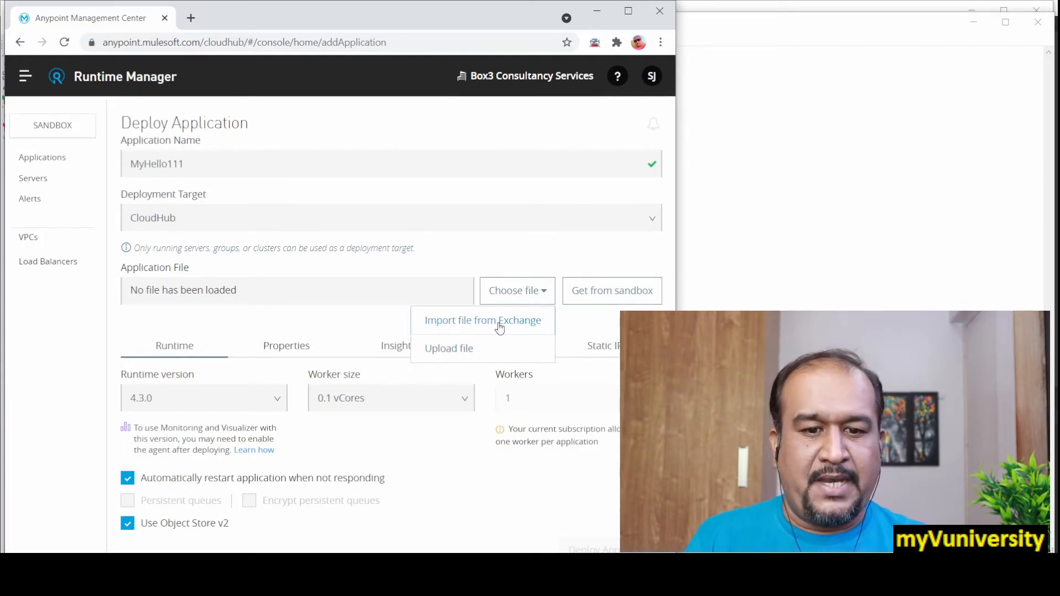
pyautogui.click(452, 353)
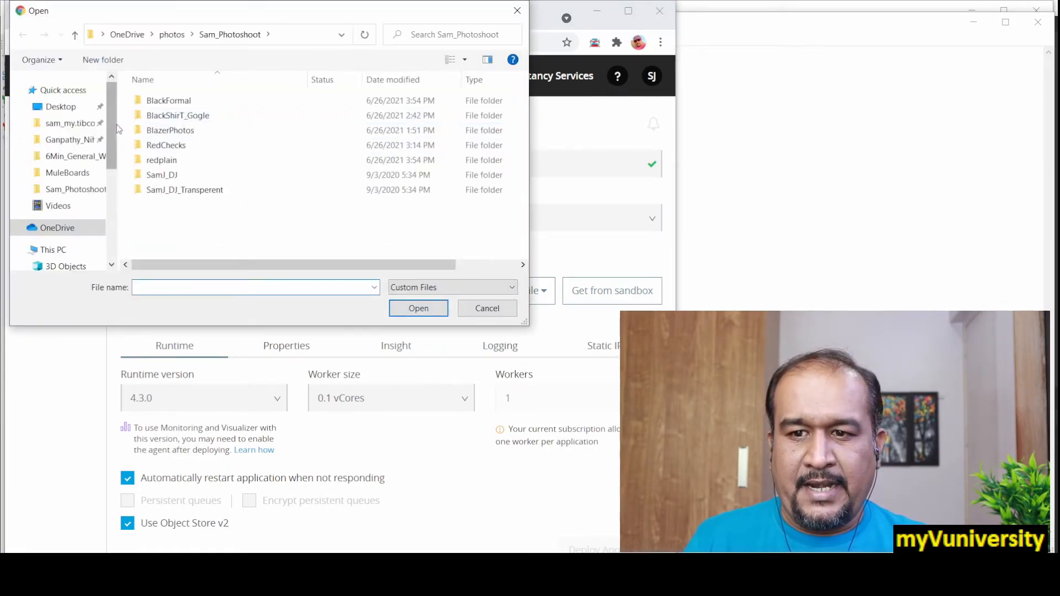
pyautogui.scroll(-3, 115, 160)
pyautogui.scroll(-2, 115, 160)
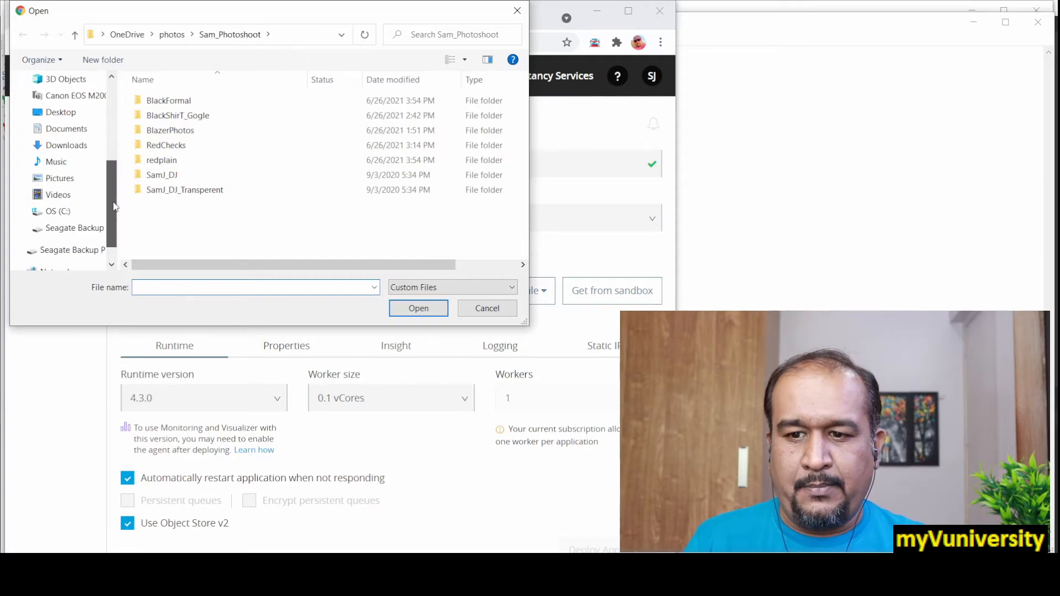
pyautogui.click(82, 146)
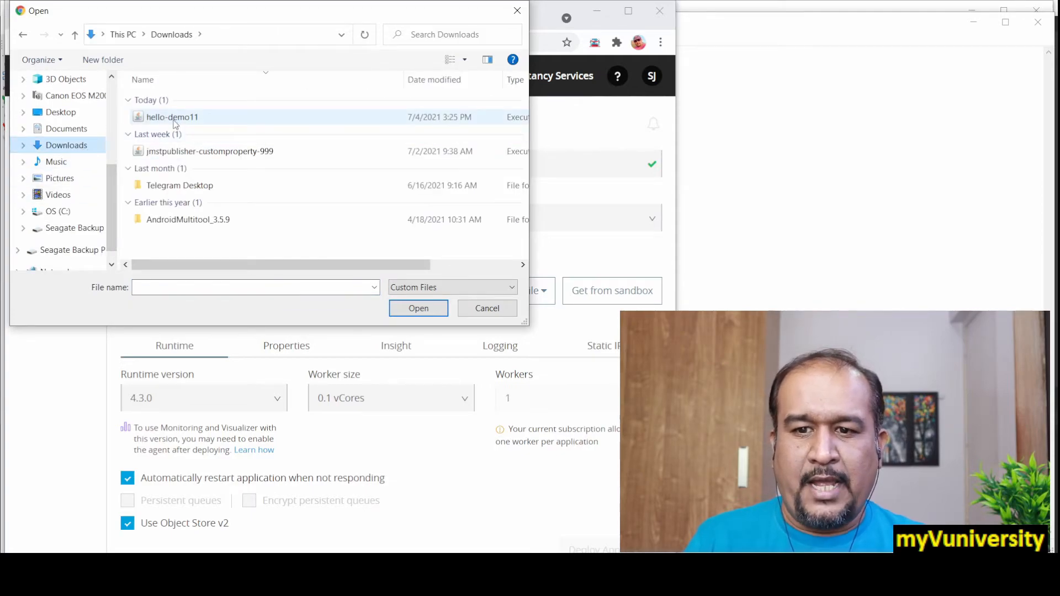
pyautogui.doubleClick(176, 118)
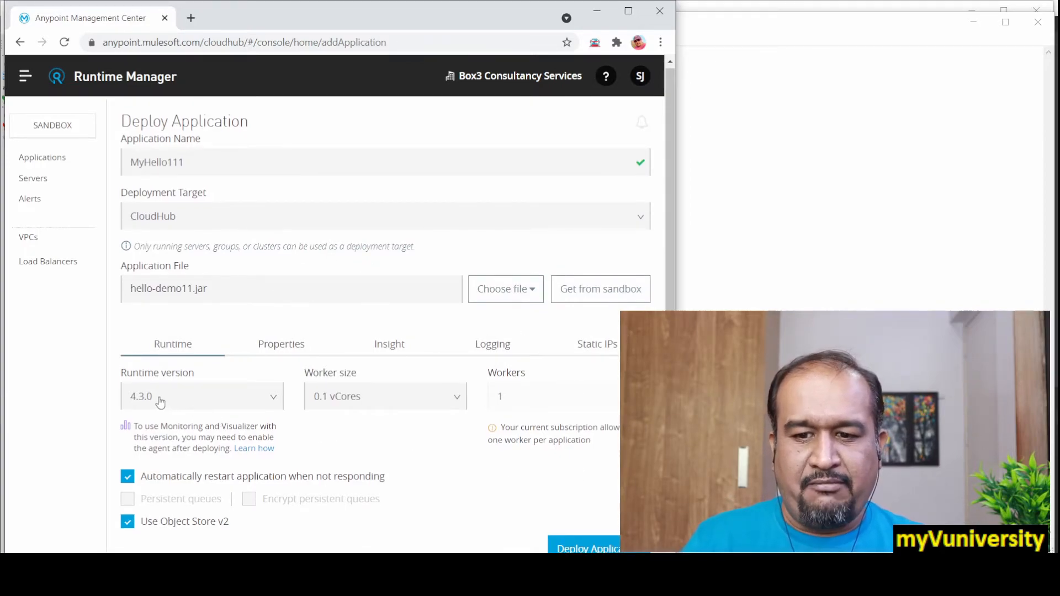
# Step: Deploy the application with runtime version 4.3.0 and check the live console log for its startup entry
pyautogui.click(228, 402)
pyautogui.click(255, 407)
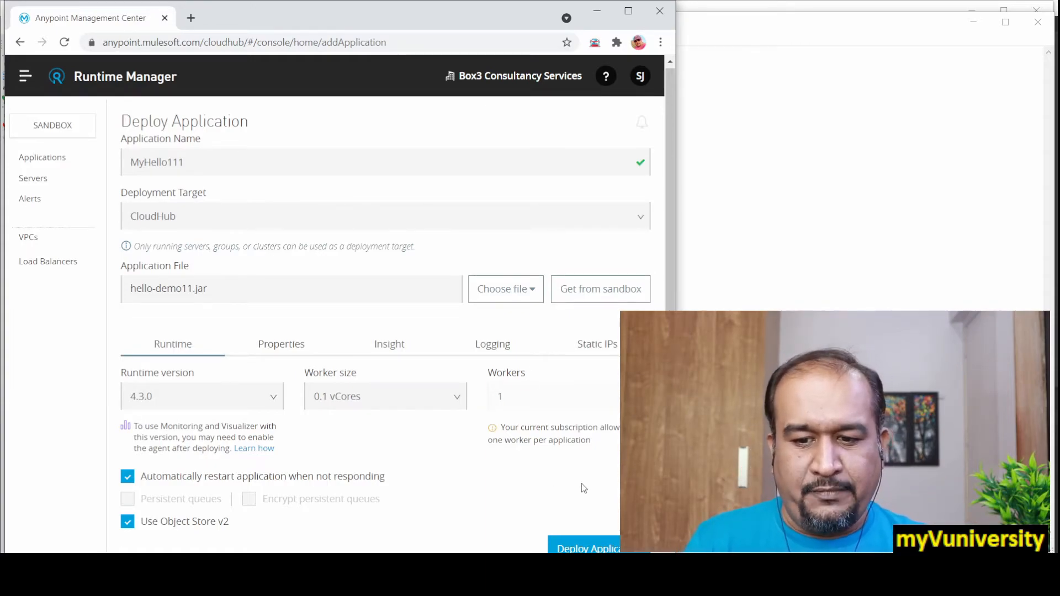
pyautogui.click(593, 548)
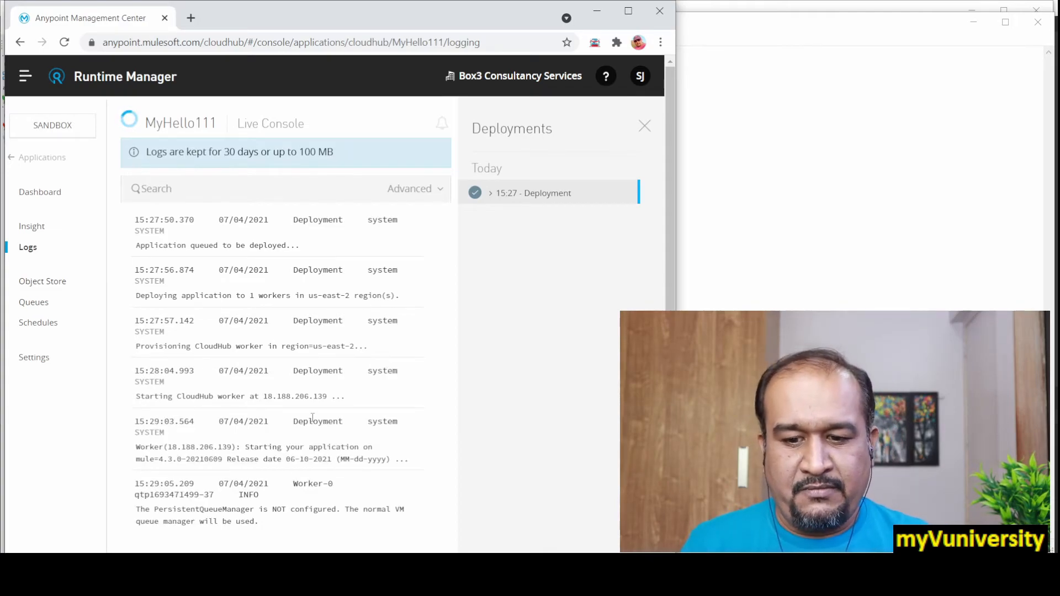
pyautogui.scroll(-1, 323, 413)
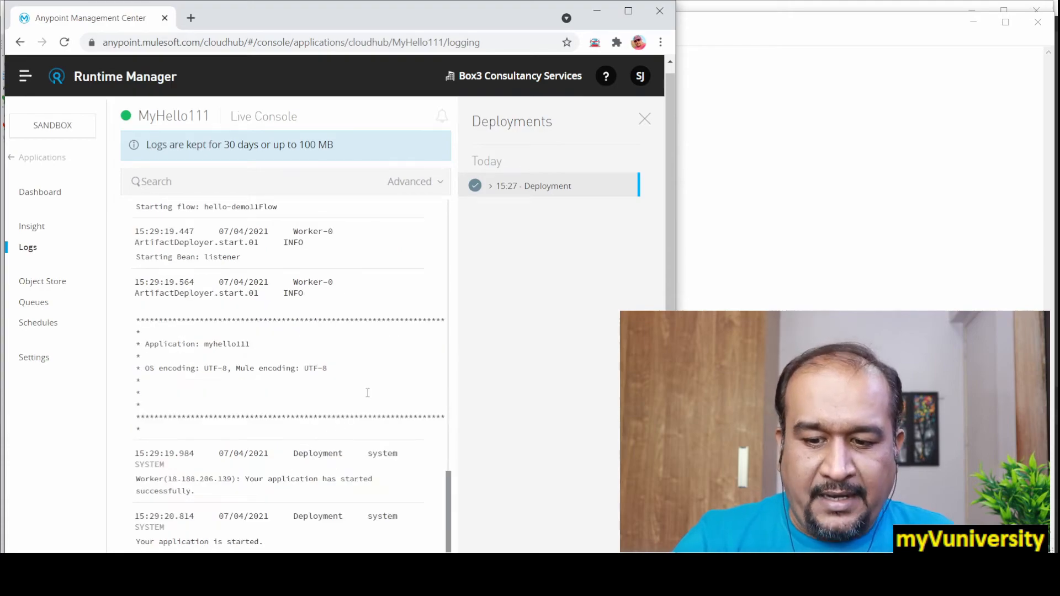
pyautogui.moveTo(136, 542); pyautogui.dragTo(277, 543)
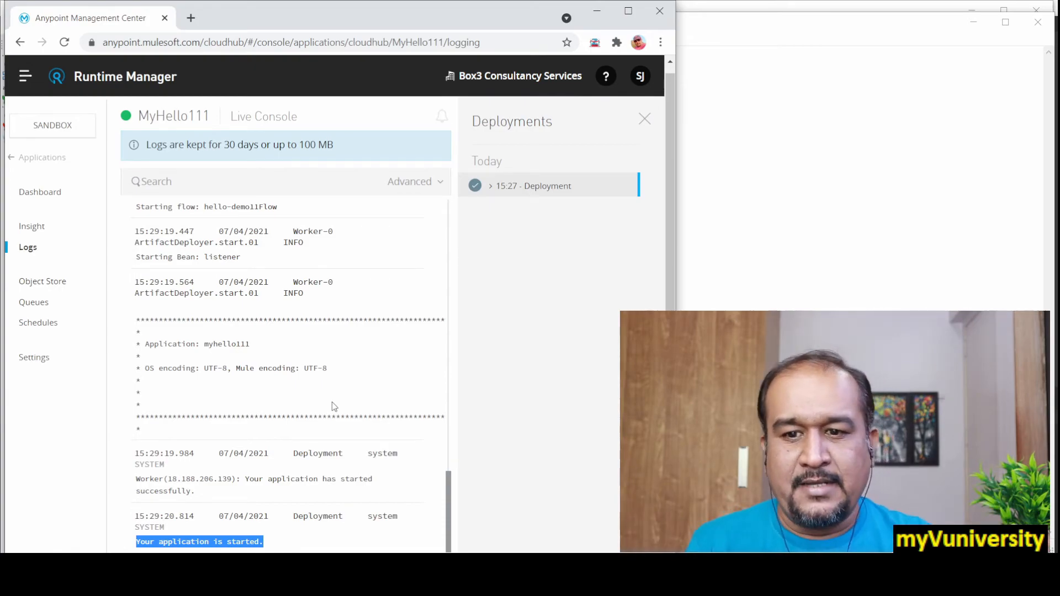
# Step: Copy the link address of the app URL from the MyHello111 application's settings
pyautogui.click(33, 359)
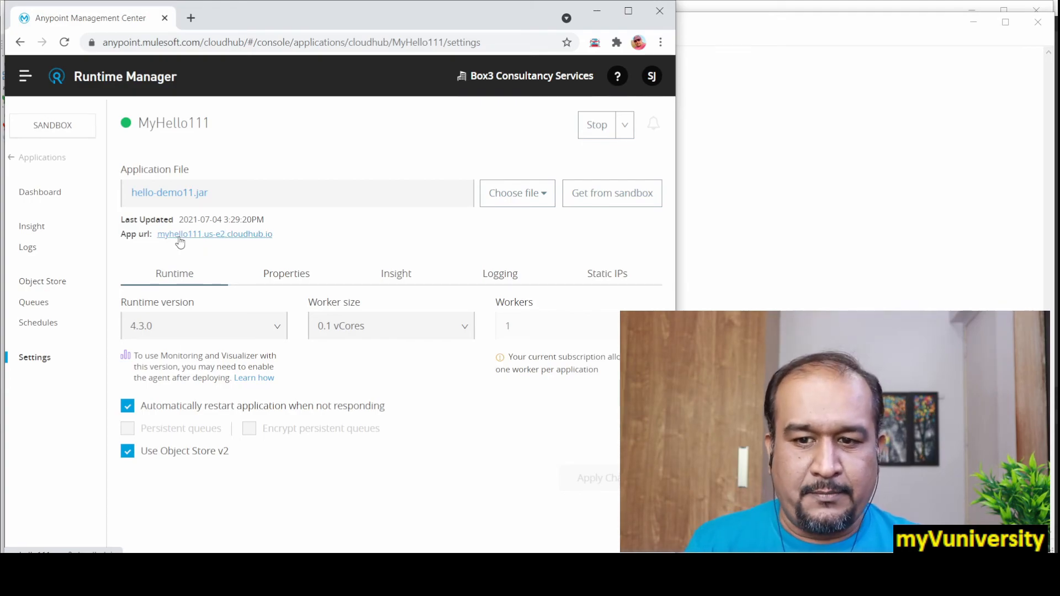
pyautogui.rightClick(182, 236)
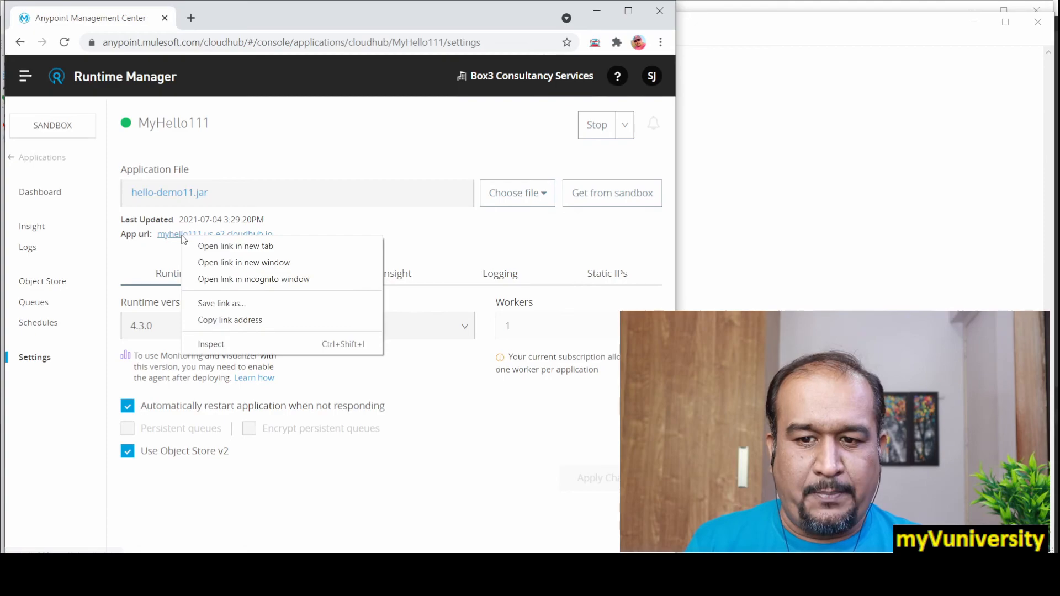
pyautogui.click(237, 320)
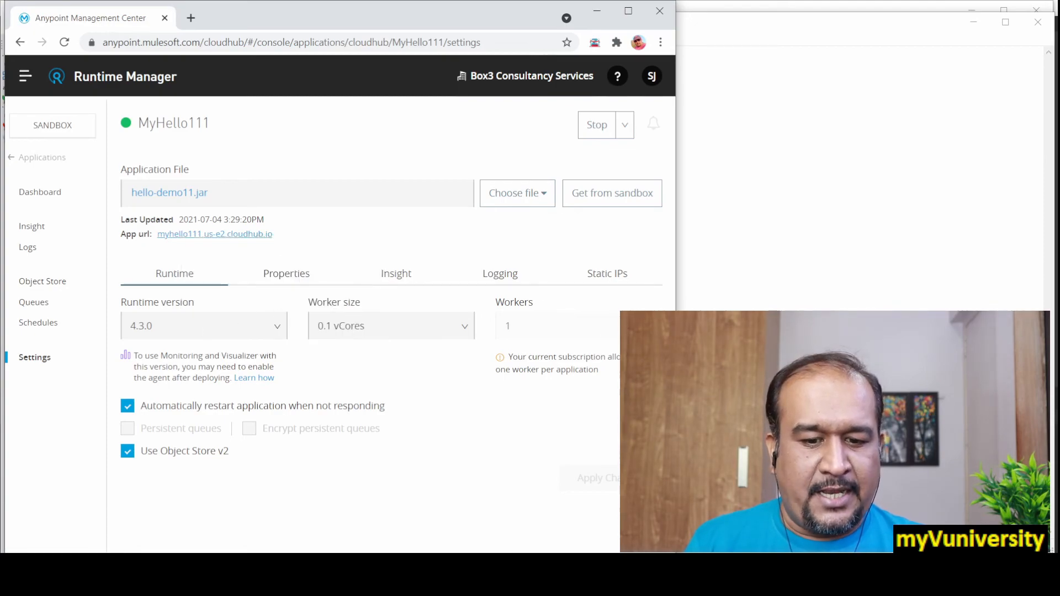
pyautogui.click(568, 575)
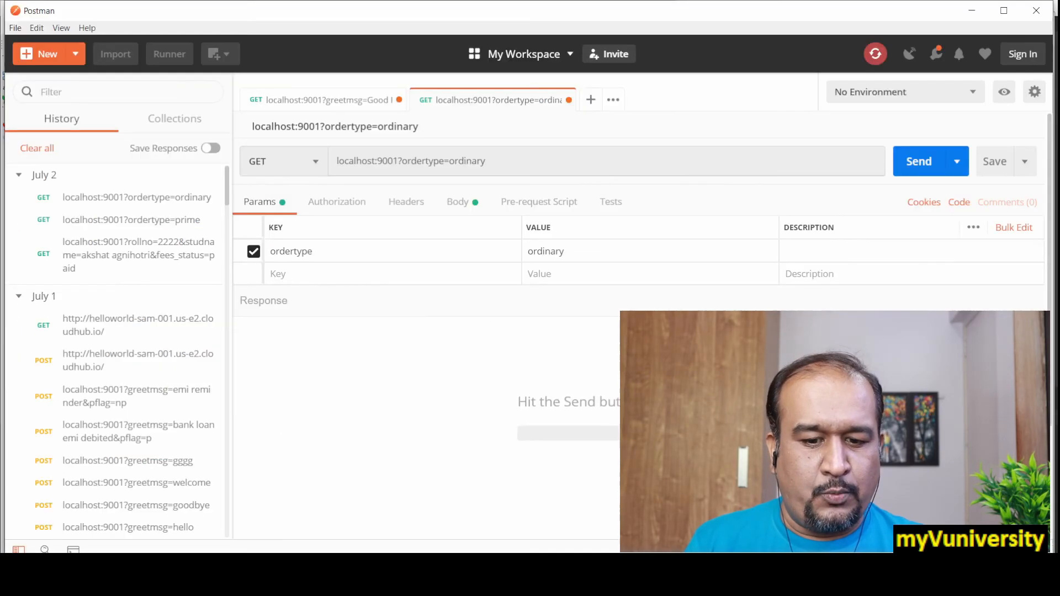
pyautogui.tripleClick(424, 158)
pyautogui.write('http://myhello111.us-e2.cloudhub.io/')
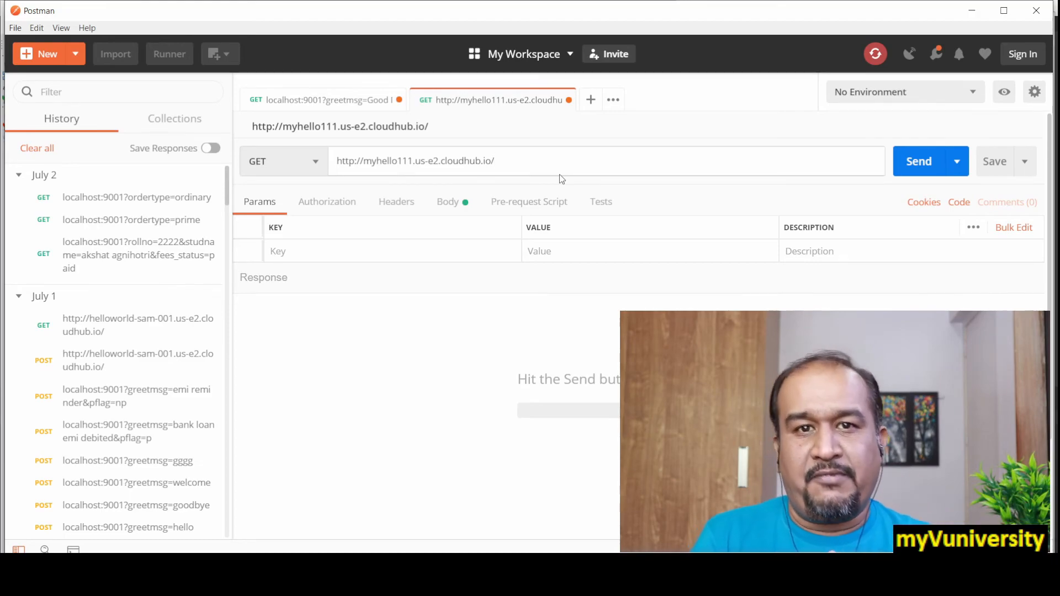
pyautogui.write('test')
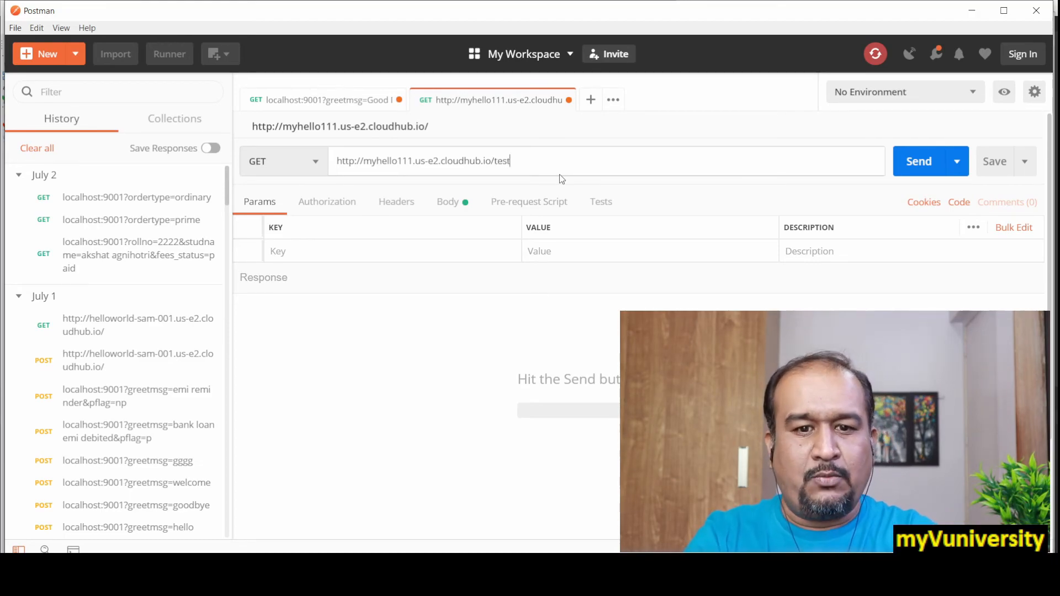
pyautogui.write('11')
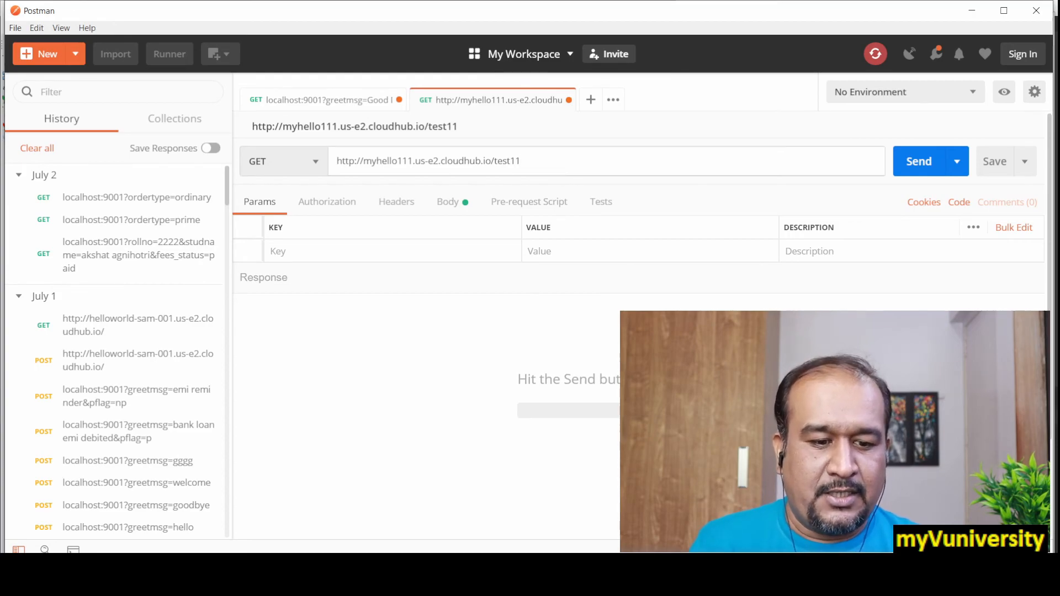
# Step: Check the HTTP Listener's path in the hello-demo11 flow in Anypoint Studio, and send the GET request from Postman
pyautogui.hotkey('alt', 'Tab')
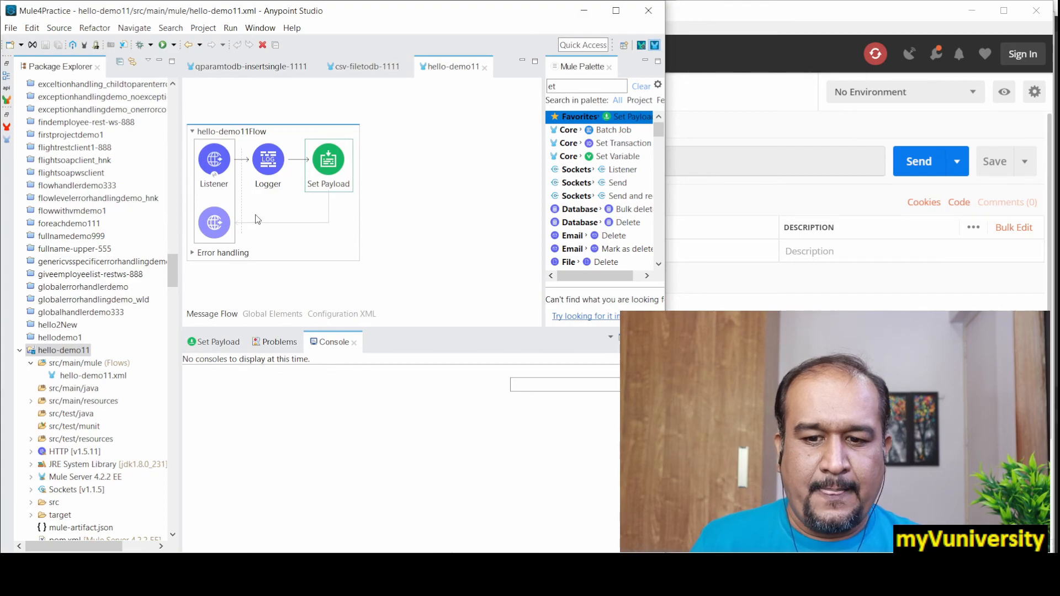
pyautogui.click(204, 158)
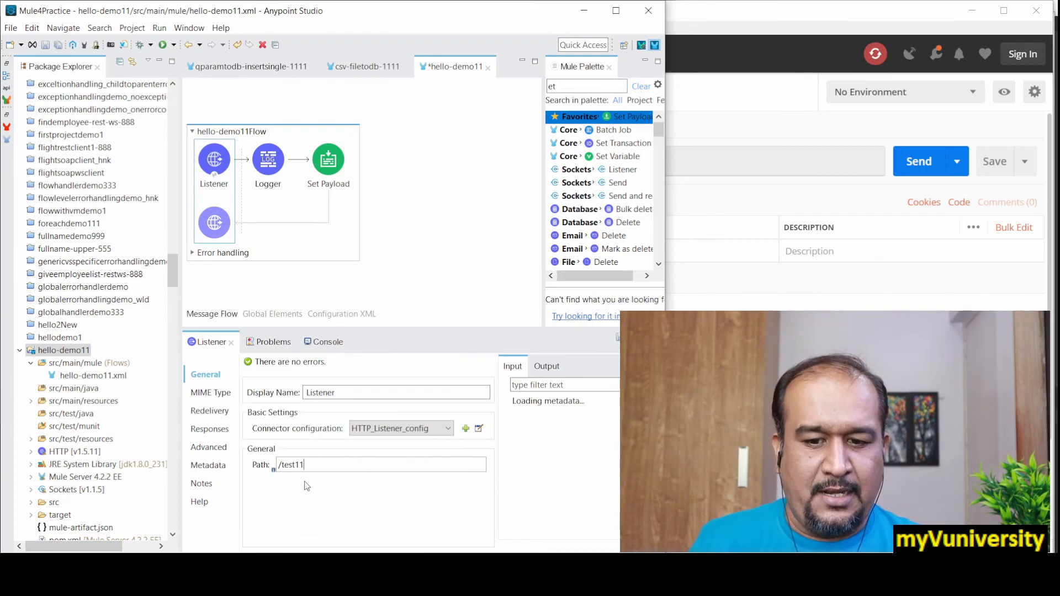
pyautogui.click(292, 465)
pyautogui.hotkey('alt', 'Tab')
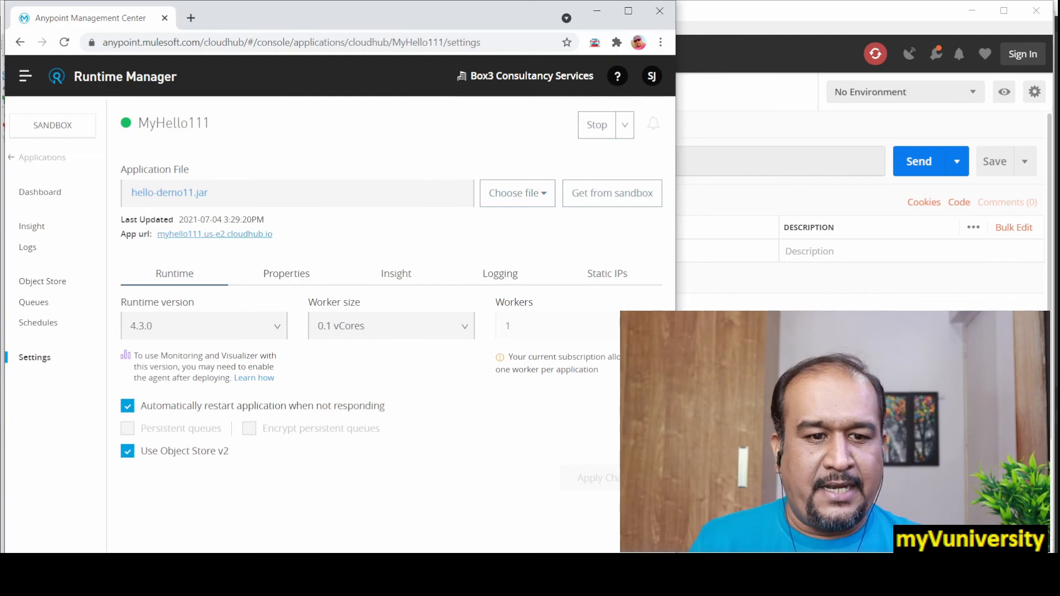
pyautogui.hotkey('alt', 'Tab')
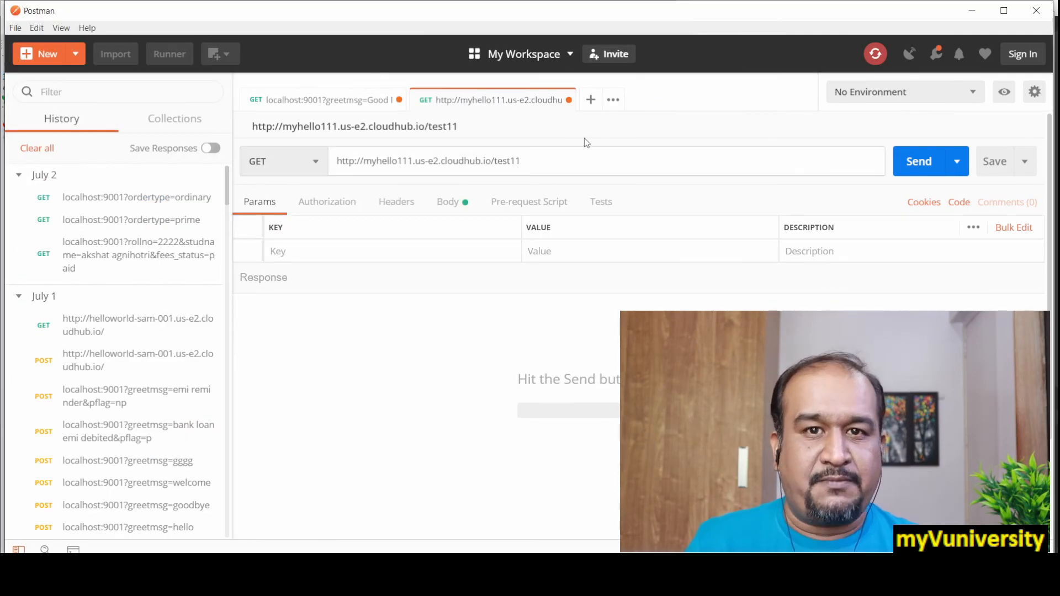
pyautogui.click(928, 169)
# Step: Examine the request's Logger entry in the MyHello111 logs in Runtime Manager and the response body in Postman
pyautogui.hotkey('alt', 'Tab')
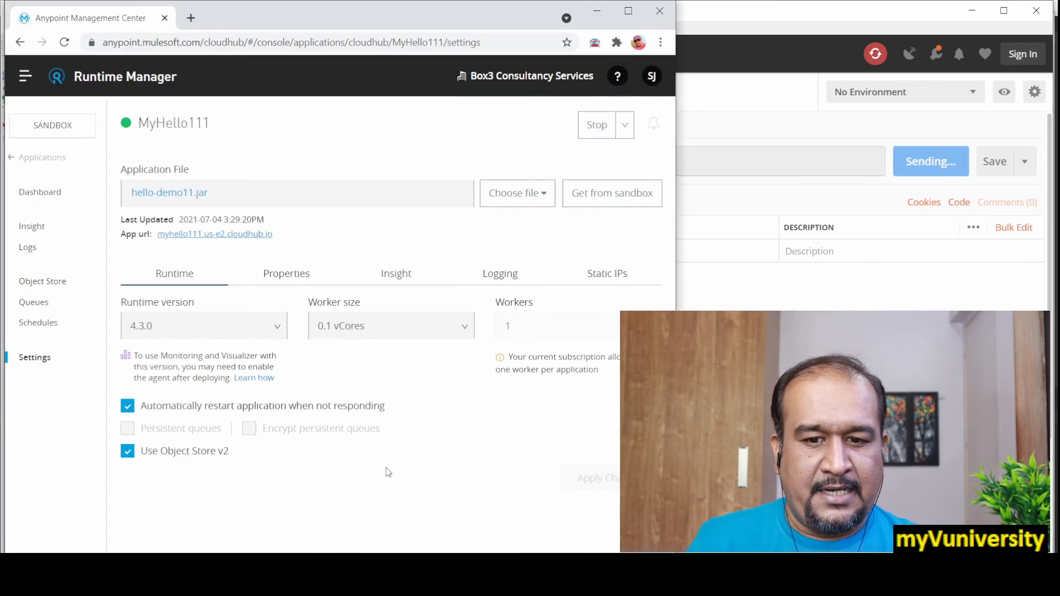
pyautogui.click(28, 253)
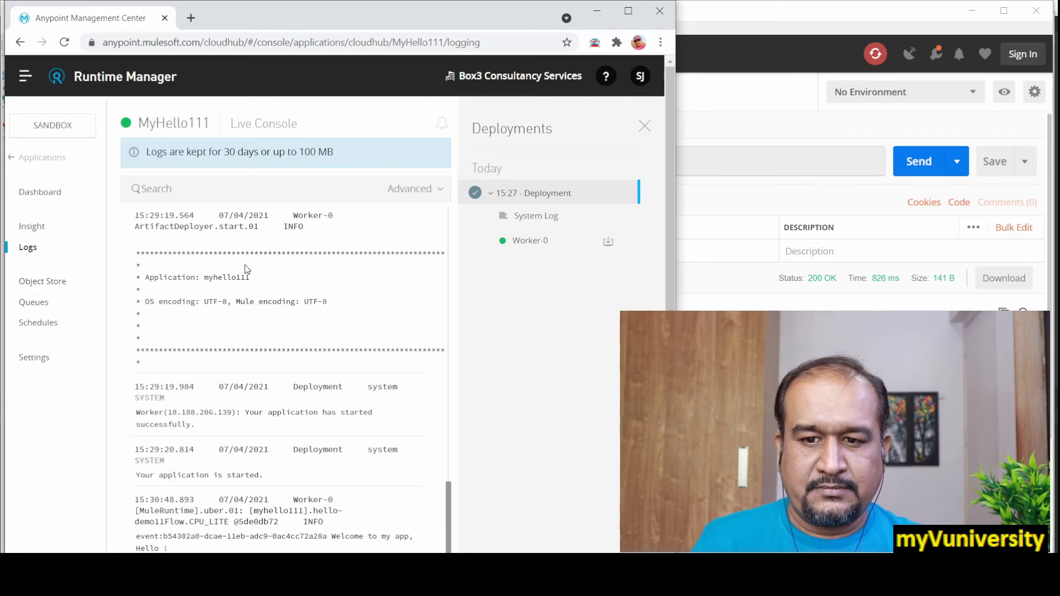
pyautogui.moveTo(450, 540)
pyautogui.mouseDown()
pyautogui.moveTo(455, 516)
pyautogui.moveTo(453, 551)
pyautogui.mouseUp()
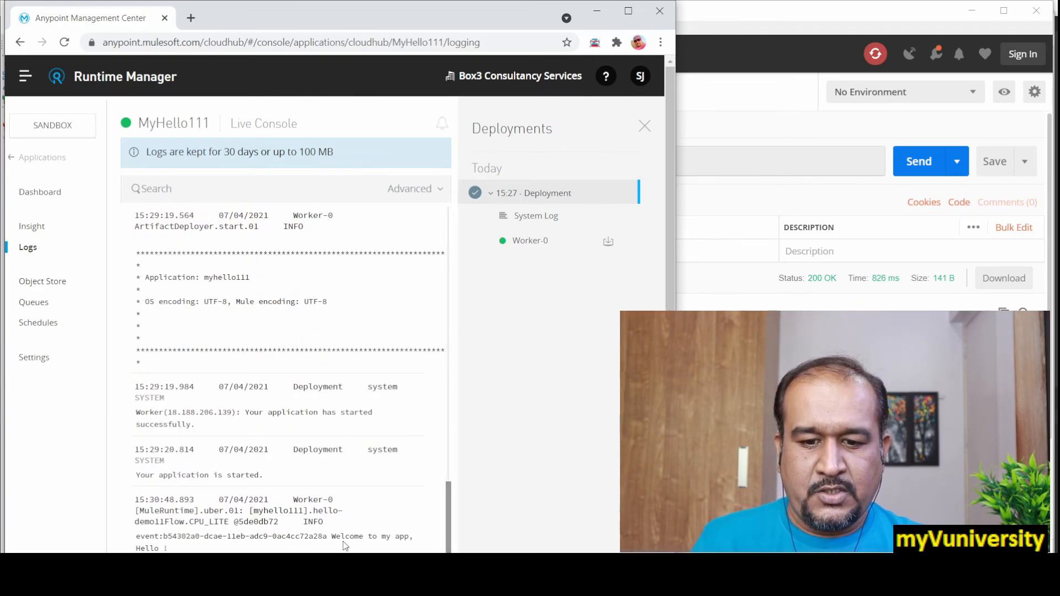
pyautogui.moveTo(332, 536); pyautogui.dragTo(386, 183)
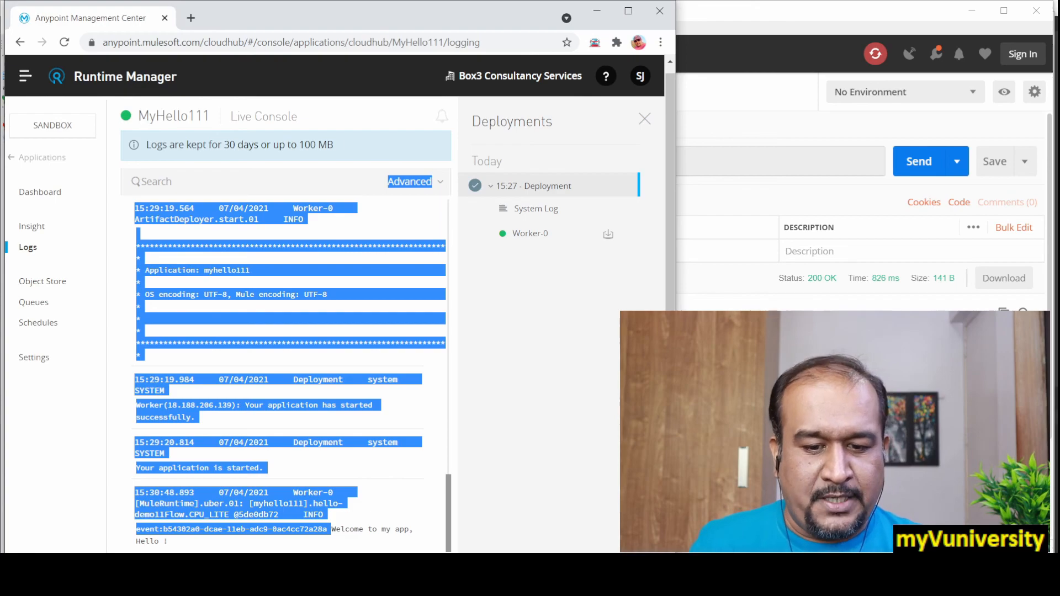
pyautogui.hotkey('alt', 'Tab')
pyautogui.moveTo(310, 335); pyautogui.dragTo(430, 357)
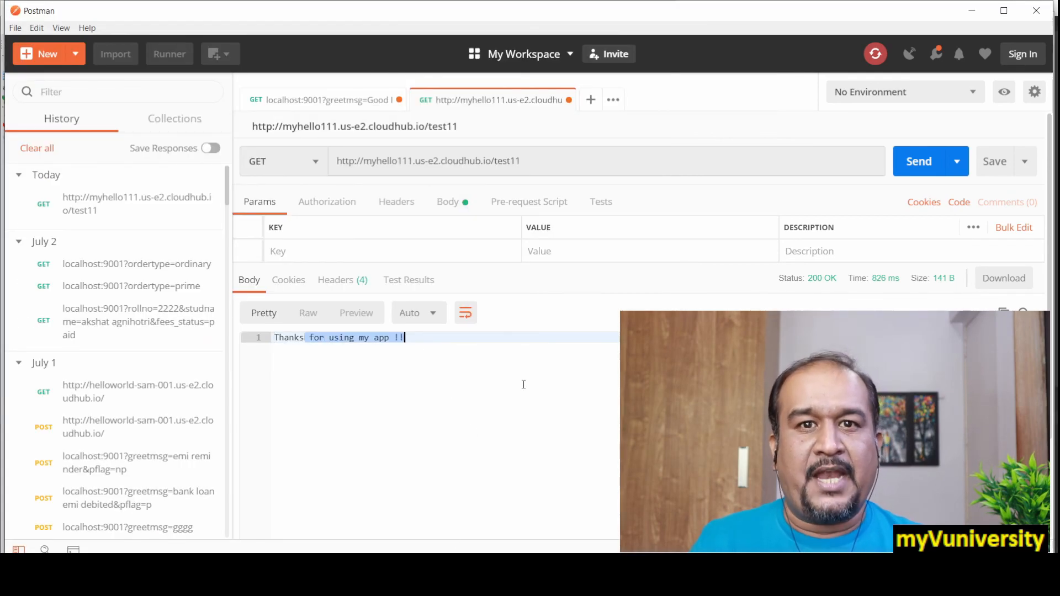